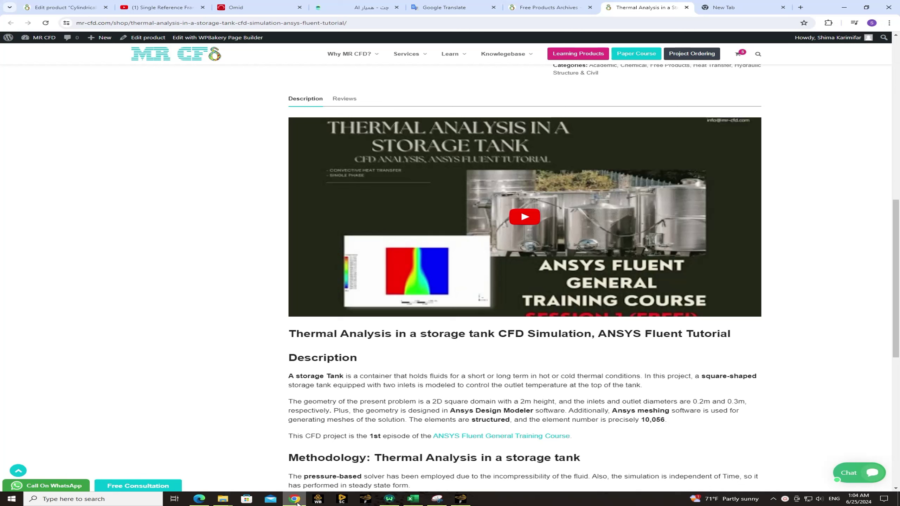
- Switch to Workbench, add a Fluid Flow (Fluent) system to the project schematic and open a new SpaceClaim geometry for it
left_click(317, 499)
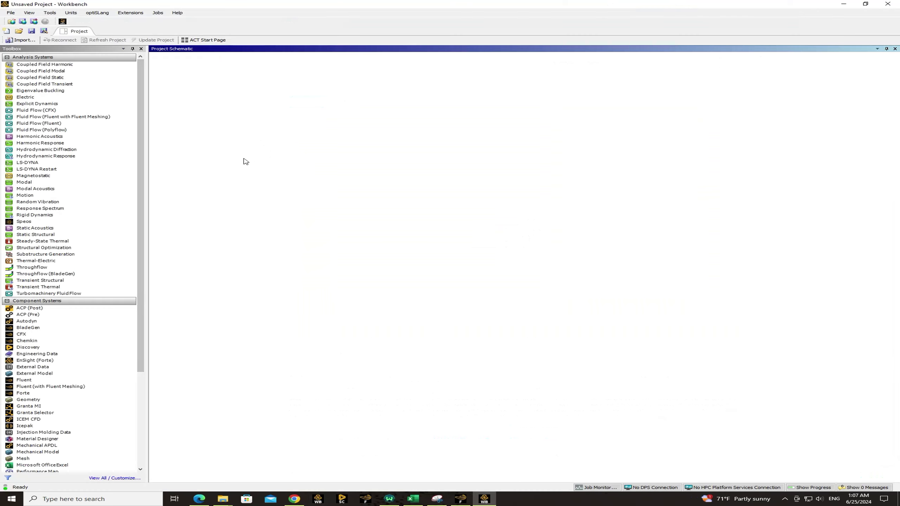
left_click_drag(35, 123, 209, 76)
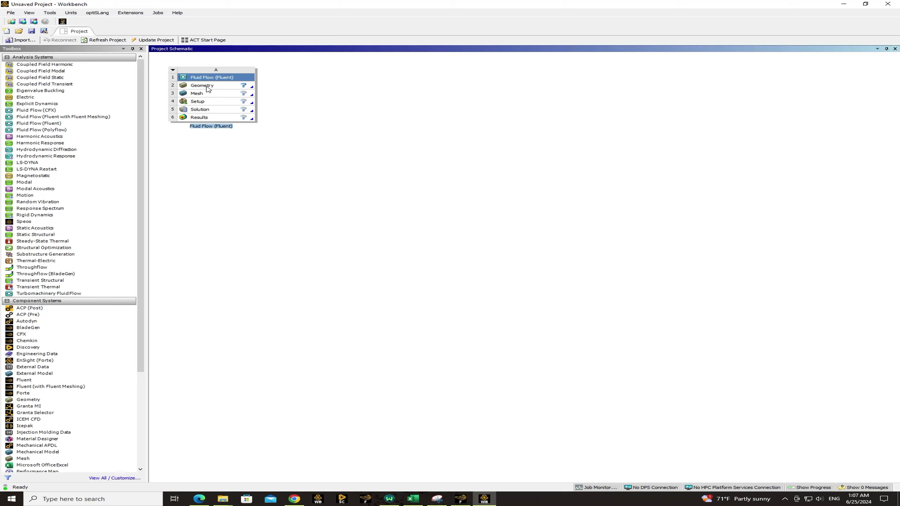
left_click(208, 88)
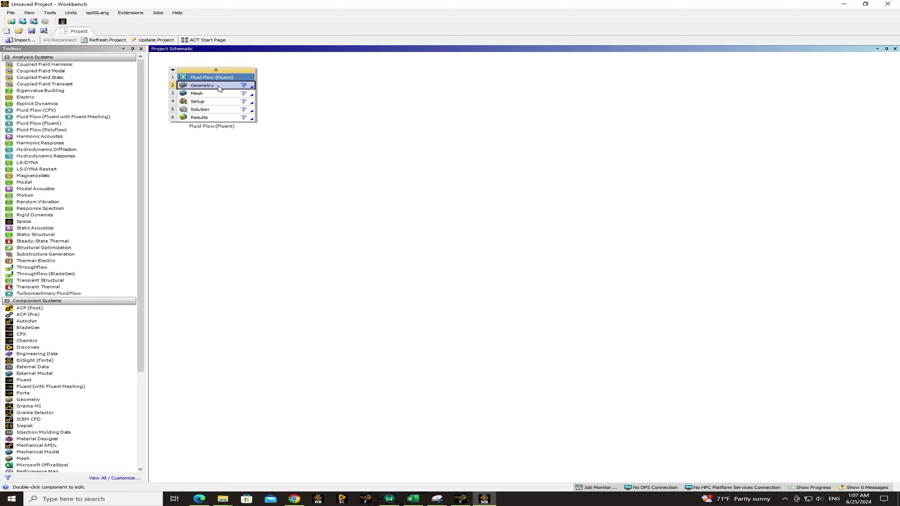
right_click(208, 88)
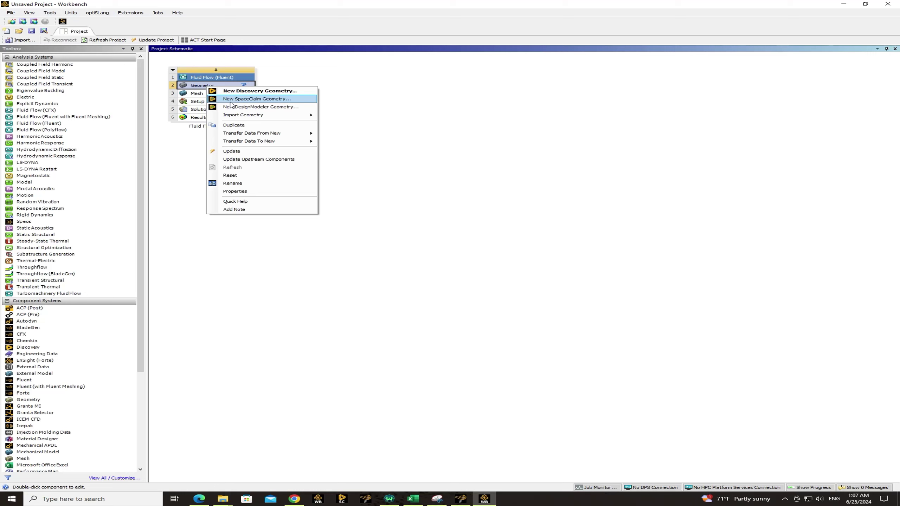
mouse_move(232, 115)
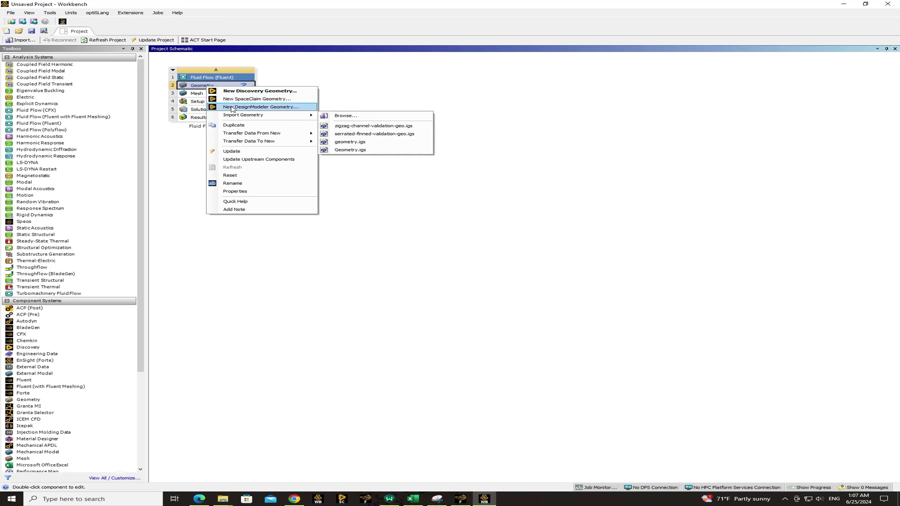
left_click(232, 99)
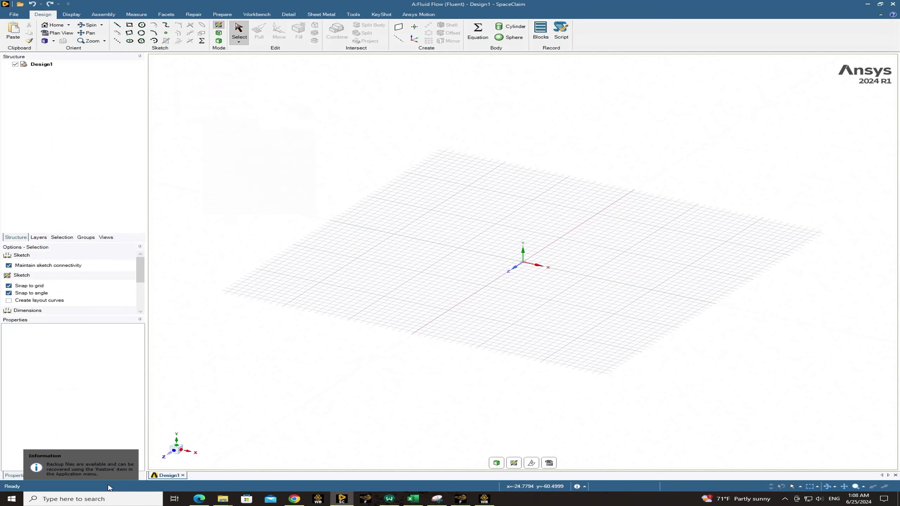
- Set the sketch plane to XY, facing the Z direction, and start a corner rectangle at the origin
left_click(175, 451)
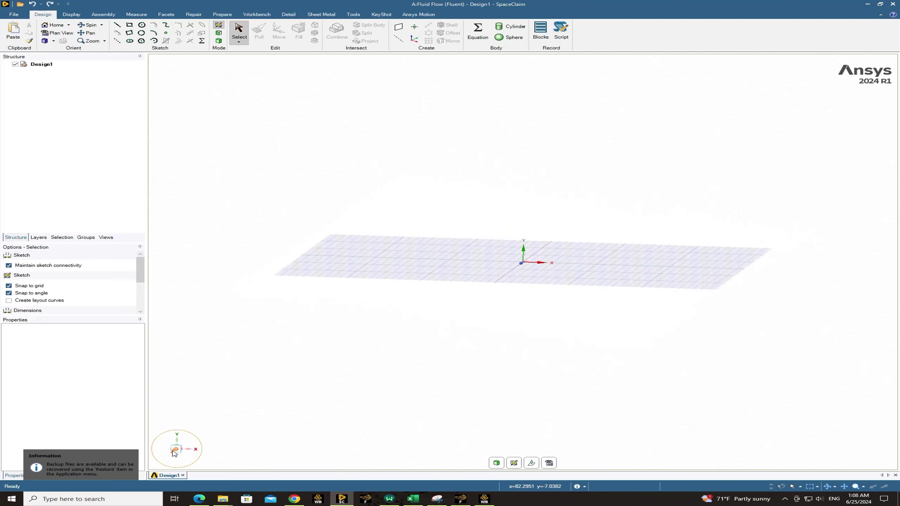
left_click(513, 464)
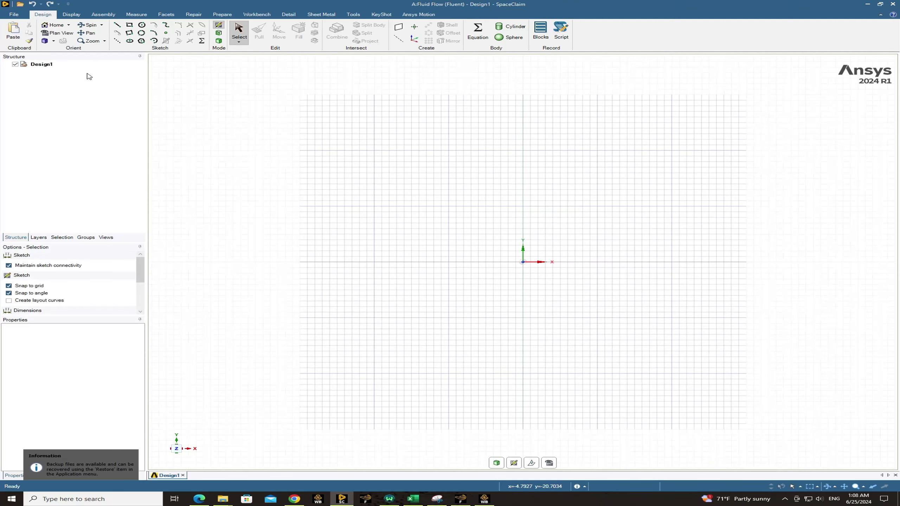
left_click(132, 27)
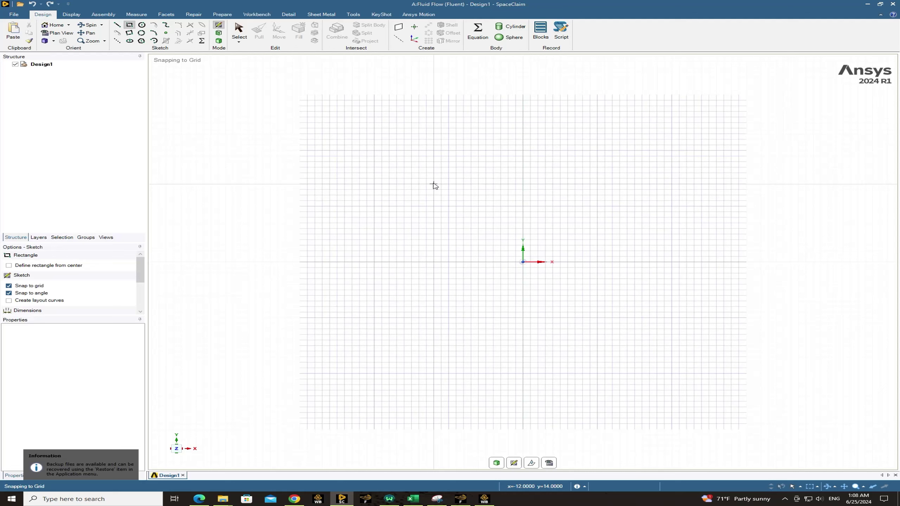
left_click(522, 262)
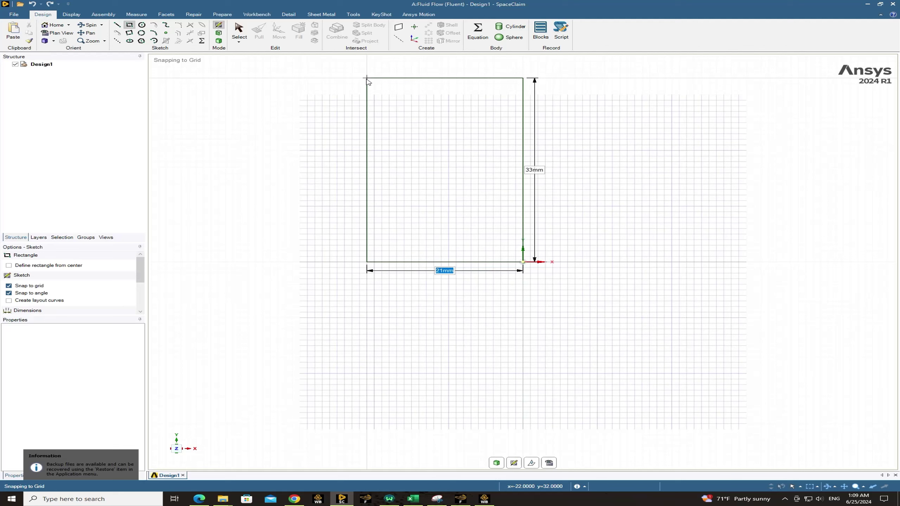
type("2")
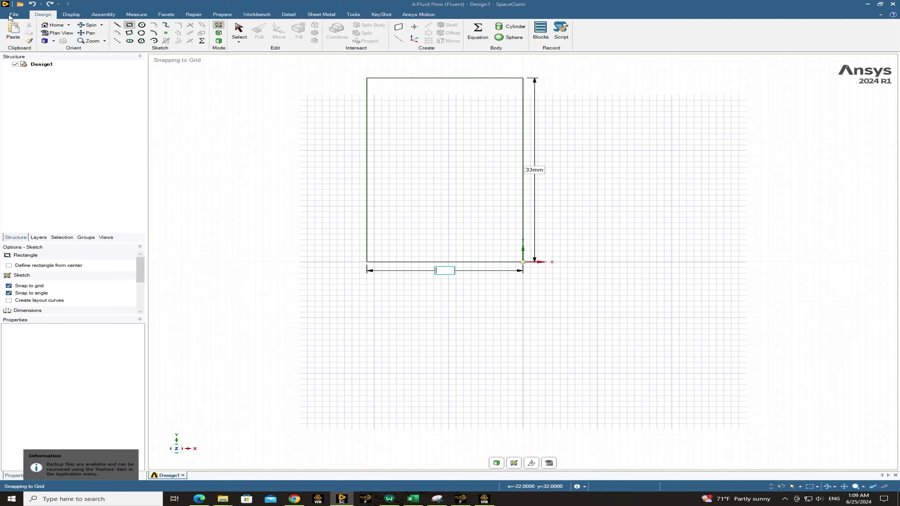
type("21")
key("Tab")
key("Tab")
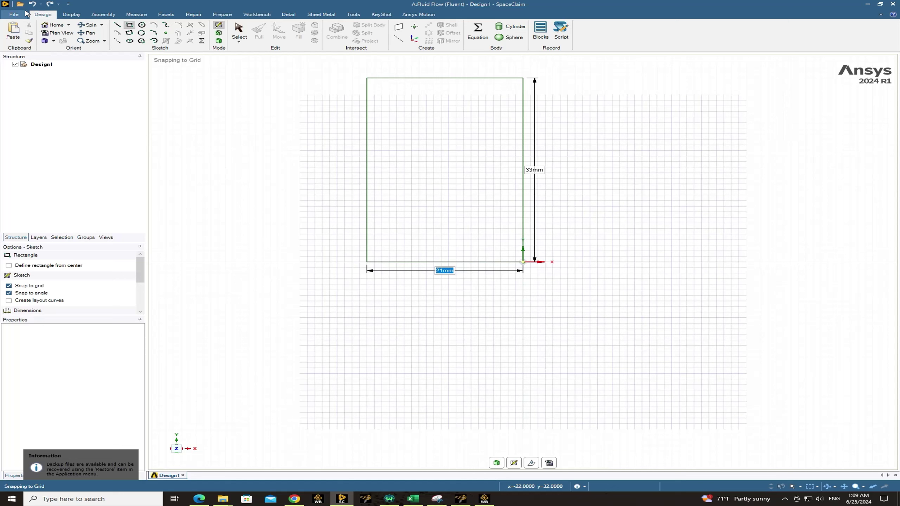
- Set this document's length unit to meters in the SpaceClaim options
left_click(14, 15)
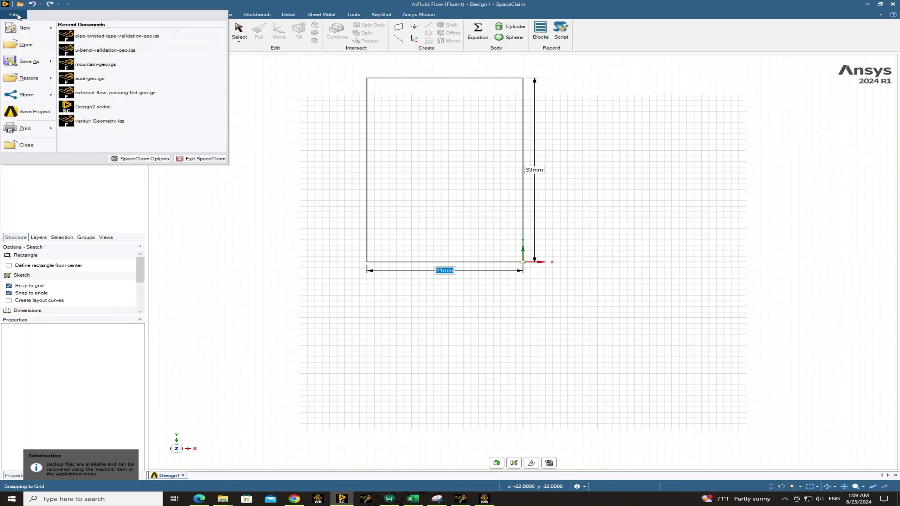
left_click(124, 161)
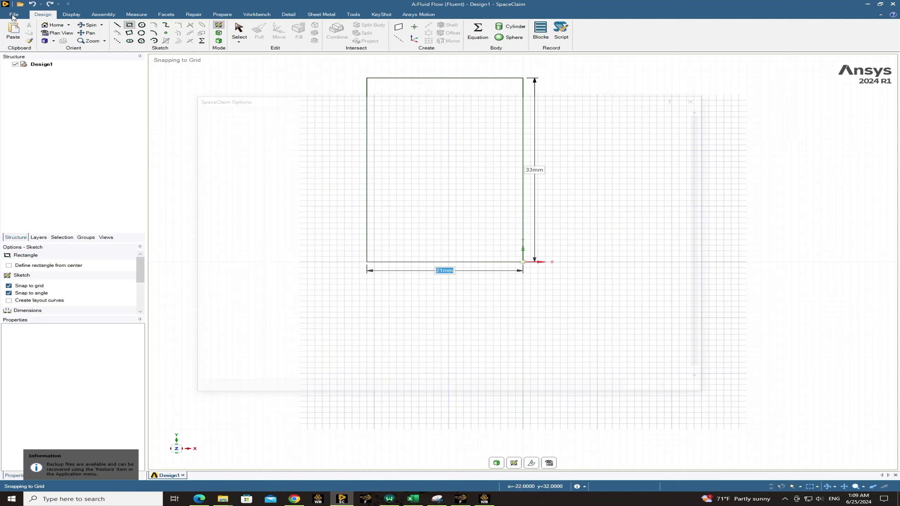
left_click_drag(298, 95, 201, 74)
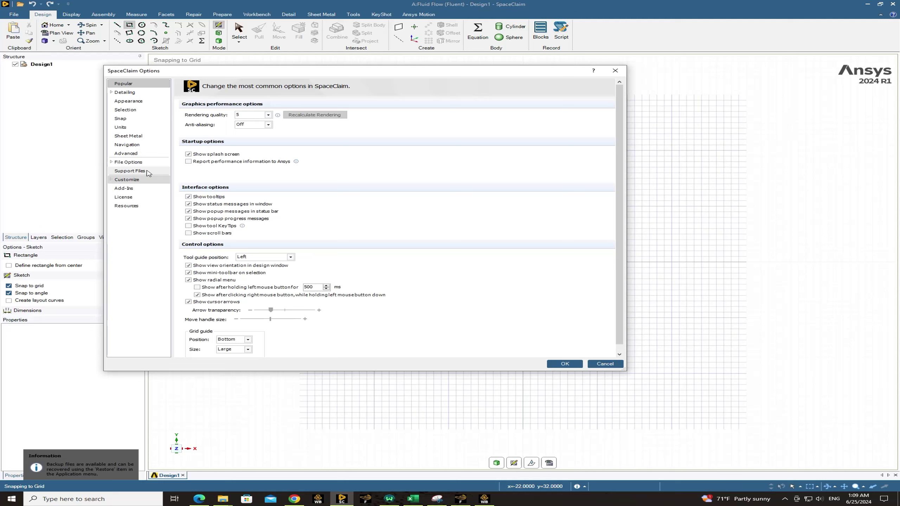
left_click(122, 126)
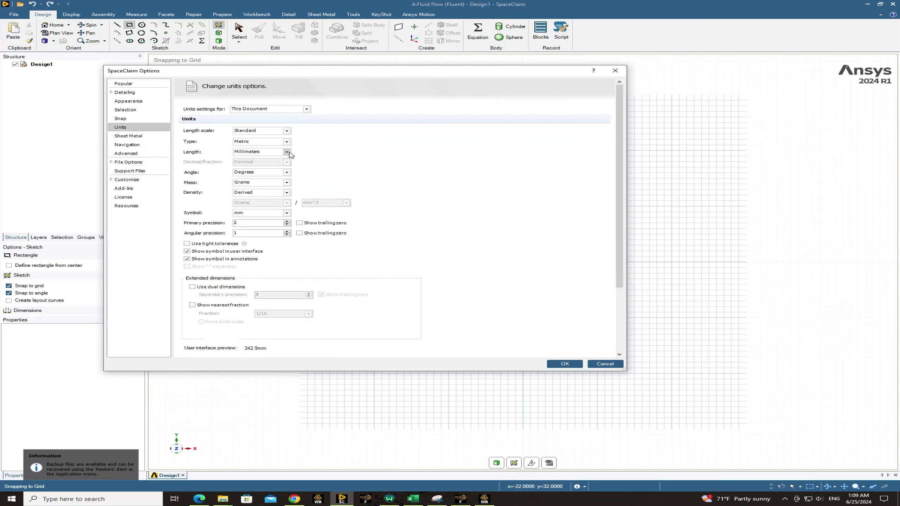
left_click(286, 152)
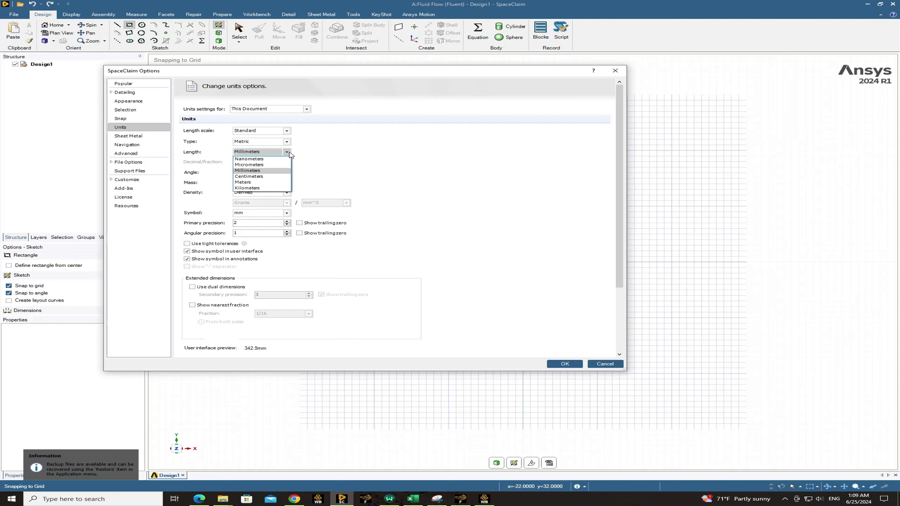
left_click(255, 182)
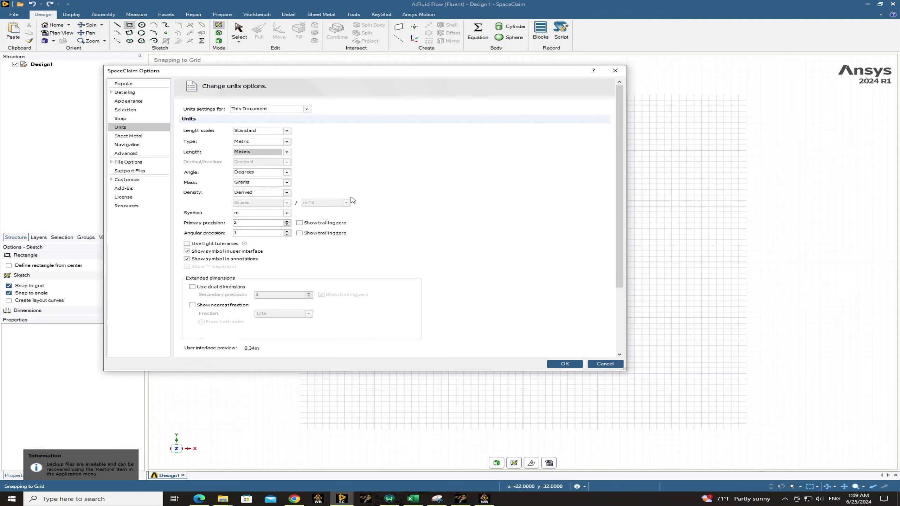
scroll(563, 307, "down", 3)
scroll(565, 308, "up", 3)
left_click(558, 365)
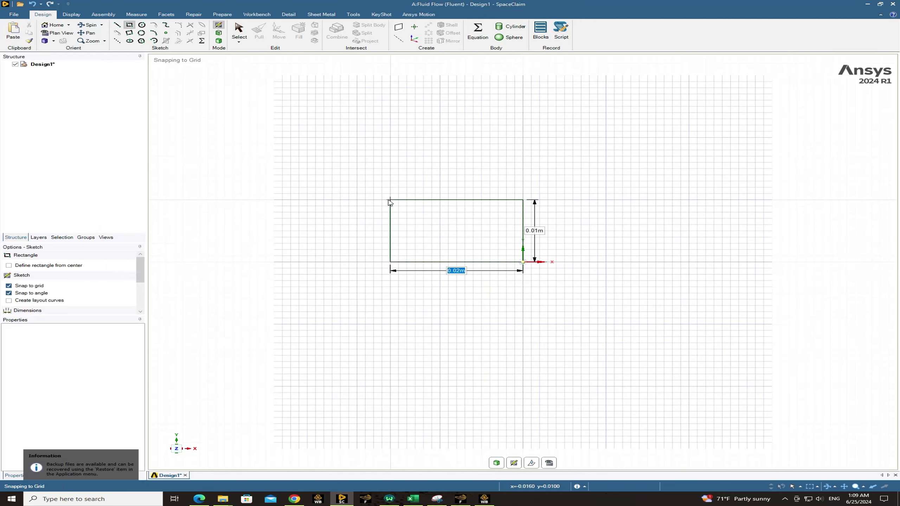
- Set the sketched rectangle's width and height to 2 m each
type("2")
key("Tab")
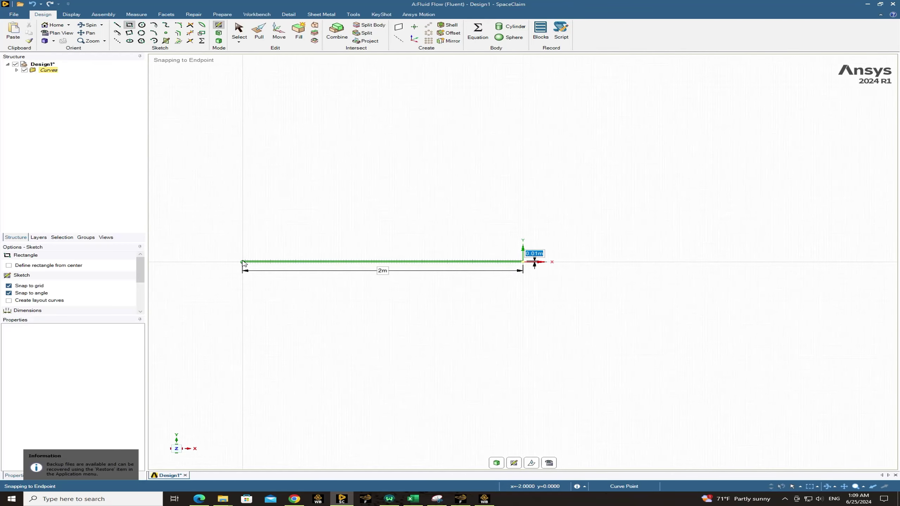
scroll(521, 262, "up", 10)
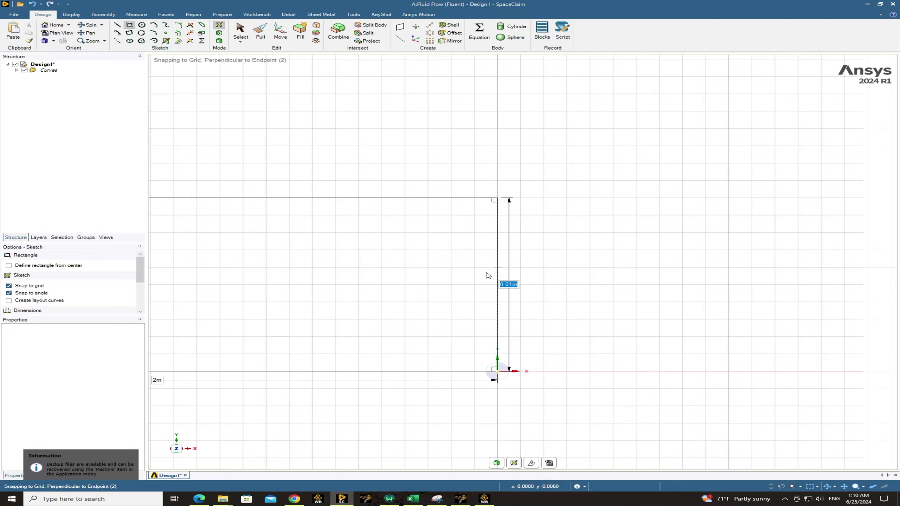
type("2")
key("Return")
scroll(395, 253, "down", 5)
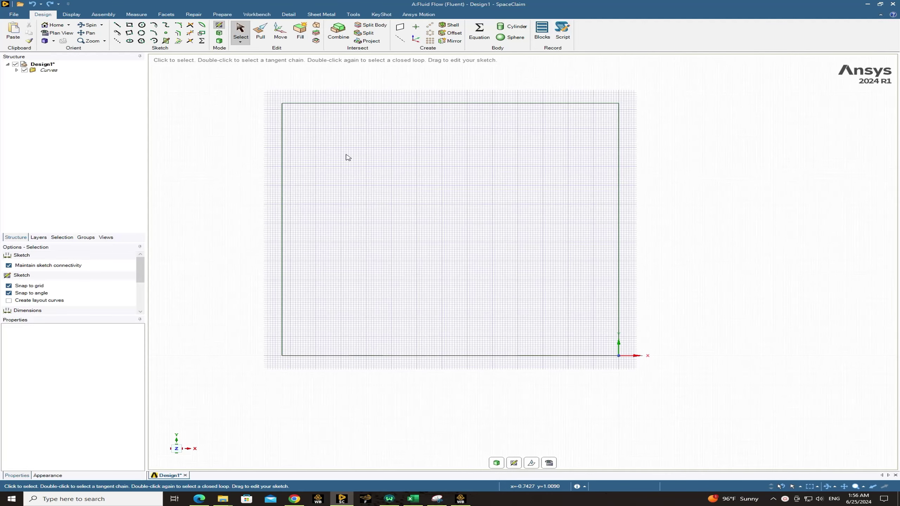
- Split the upper edge of the square surface at 50% of its length and check the resulting halves
left_click(366, 34)
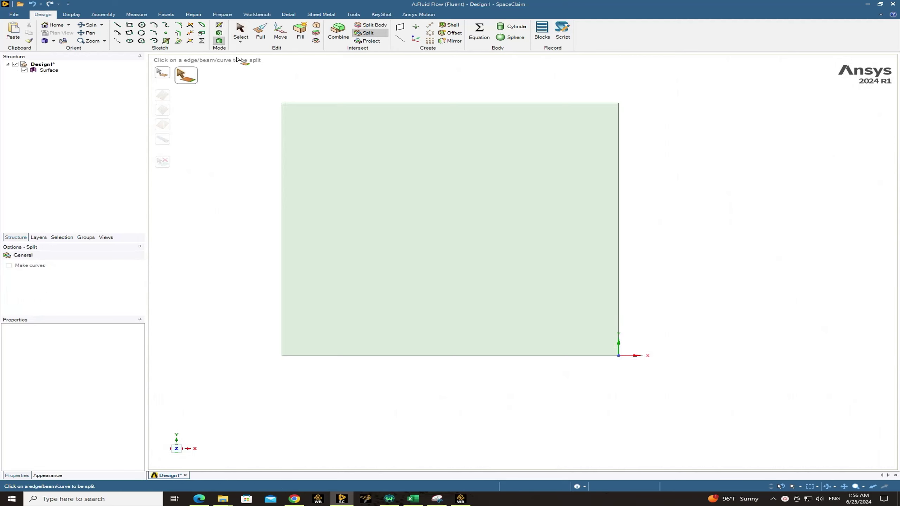
left_click(163, 74)
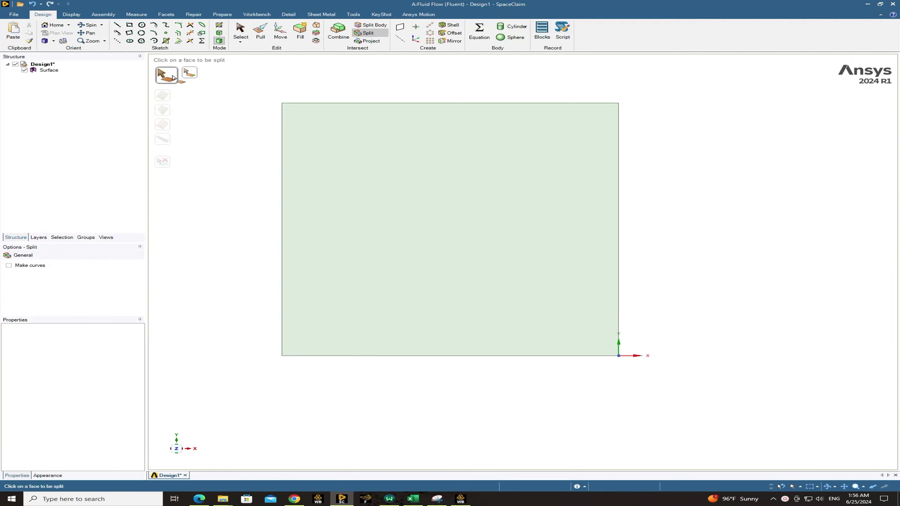
left_click(188, 74)
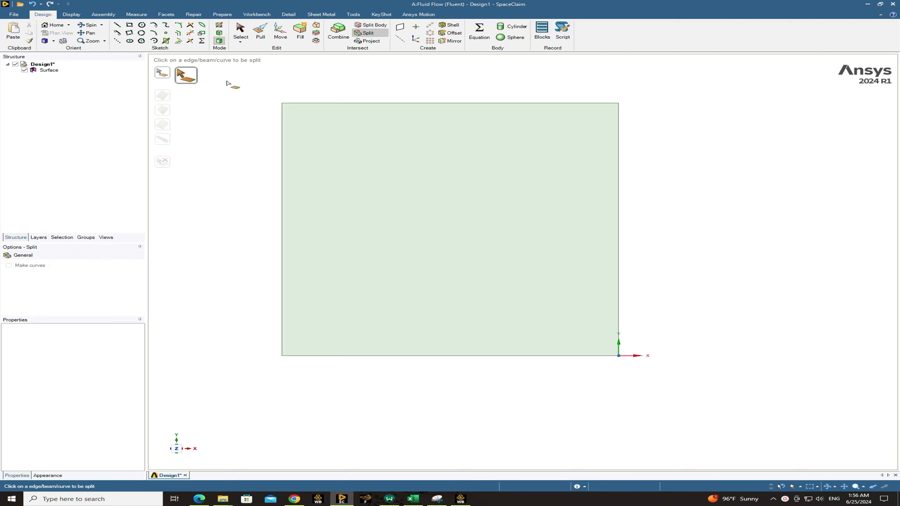
left_click(333, 104)
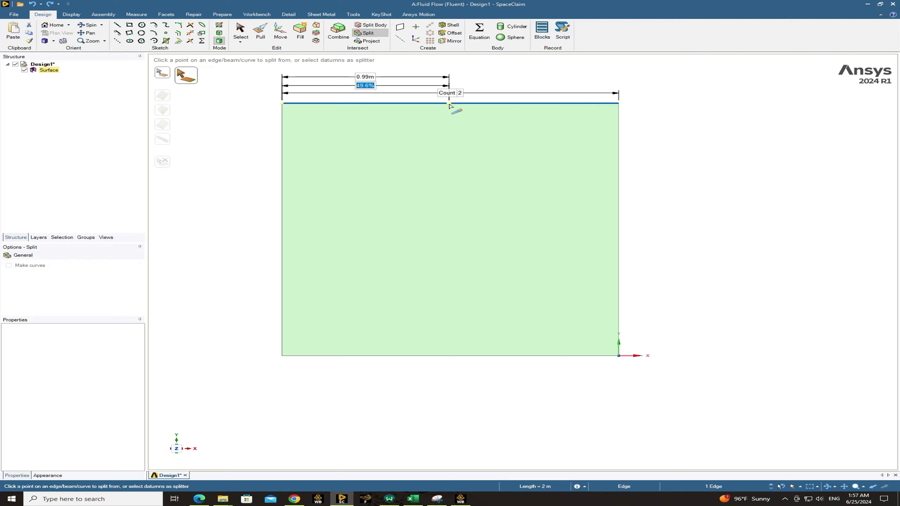
type("50")
key("Return")
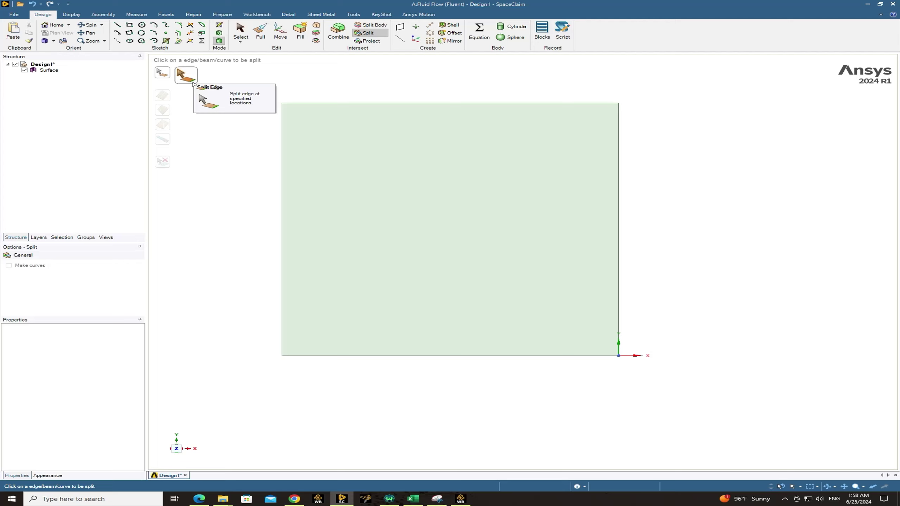
left_click(240, 30)
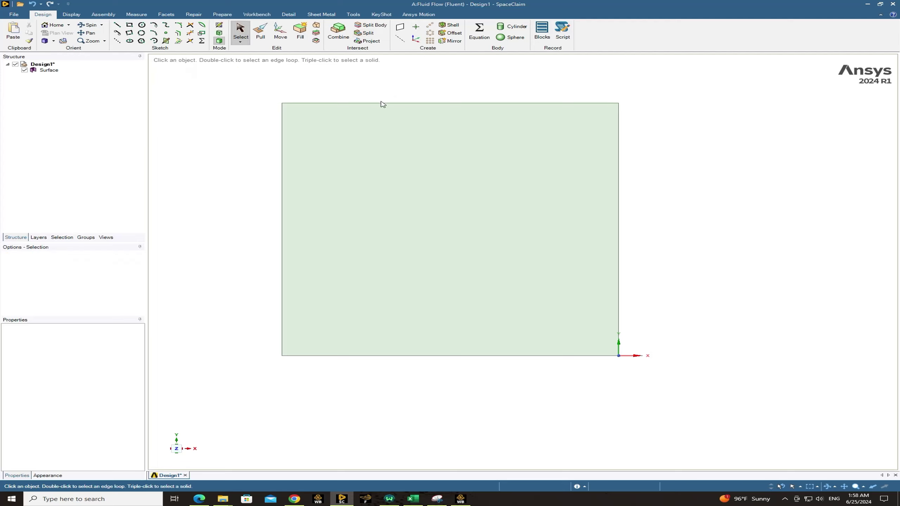
left_click(479, 107)
left_click(480, 107)
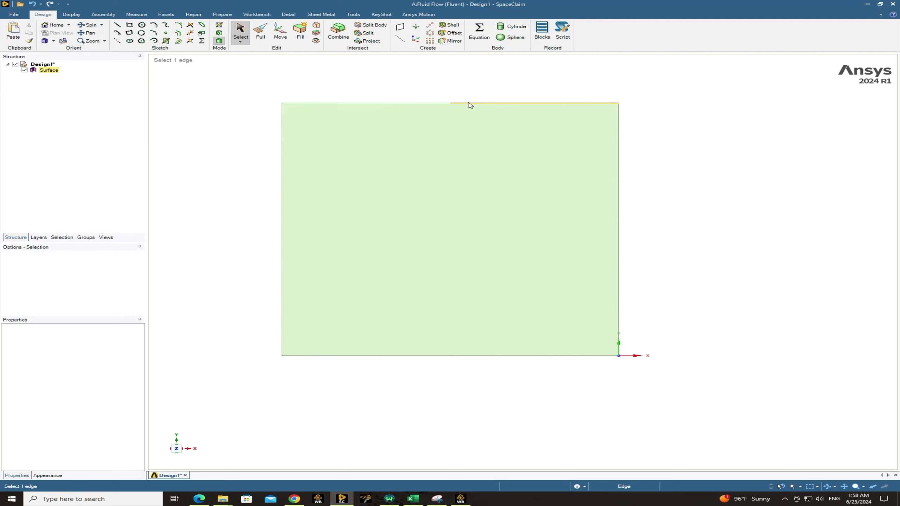
left_click(451, 104)
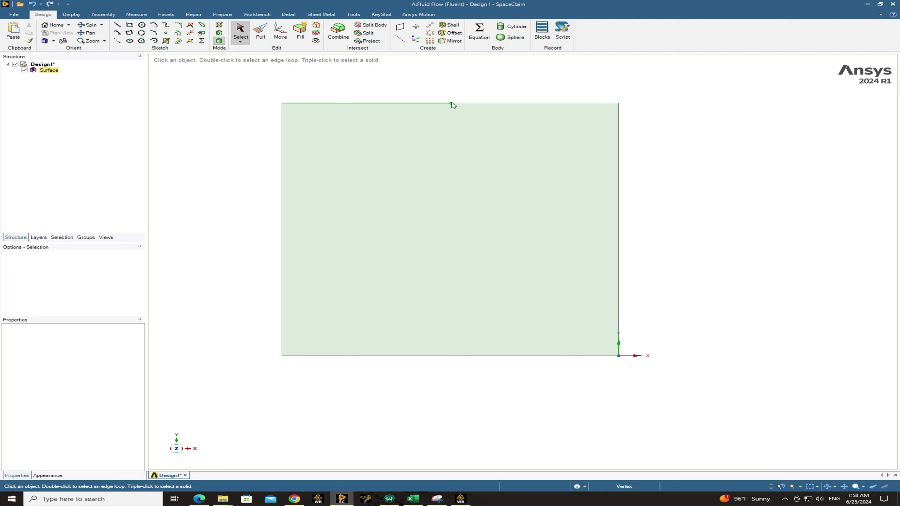
- Split the left half of the upper edge at 15% of its length, measured from the midpoint
key("i")
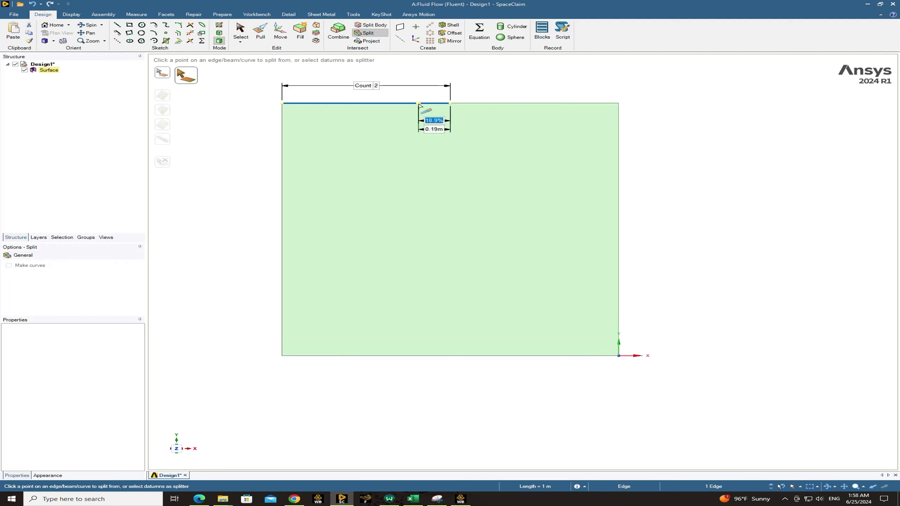
type("15")
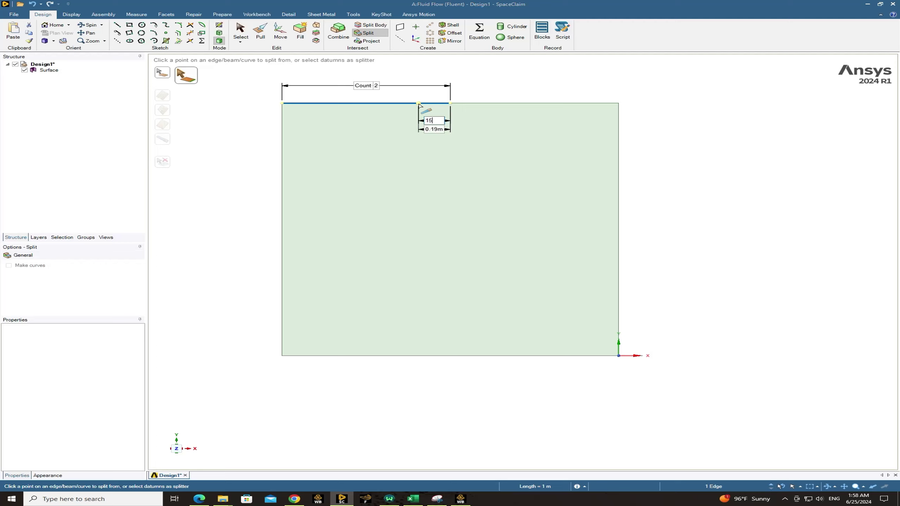
key("Return")
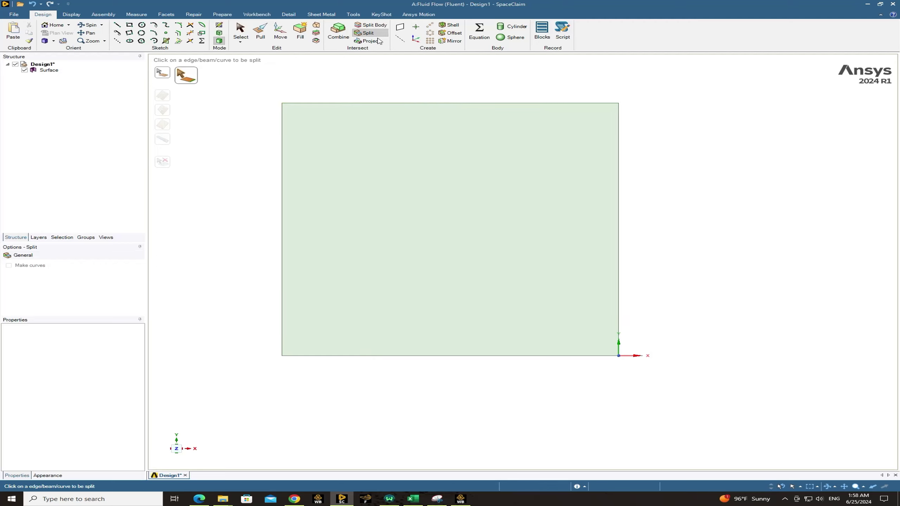
- Split the right half of the upper edge a short distance from the midpoint and check the segments
left_click(471, 103)
left_click(475, 104)
key("Escape")
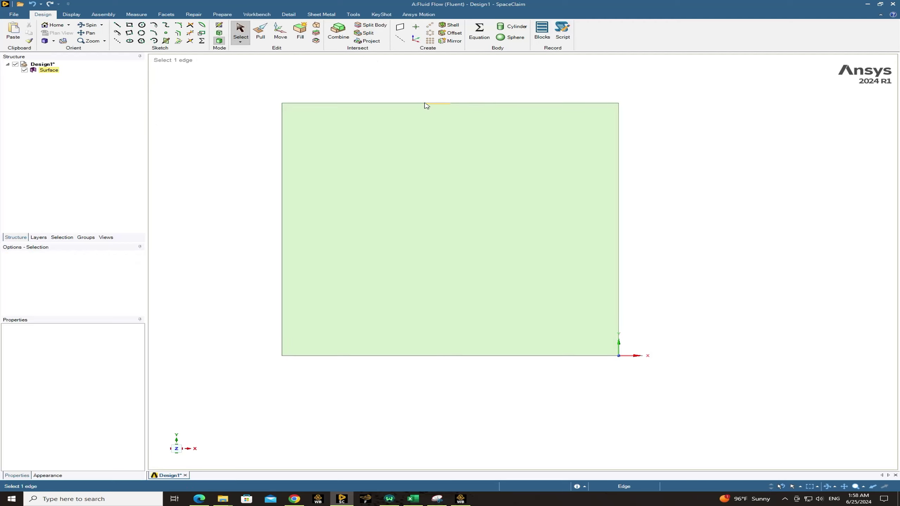
left_click(447, 104)
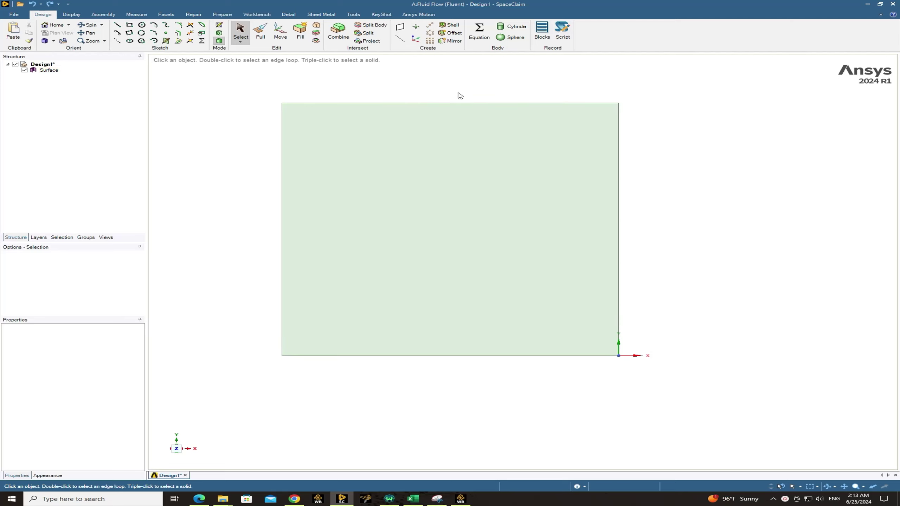
- Remove the midpoint split from the upper edge with the Split Edges repair and check the merged middle segment
left_click(456, 104)
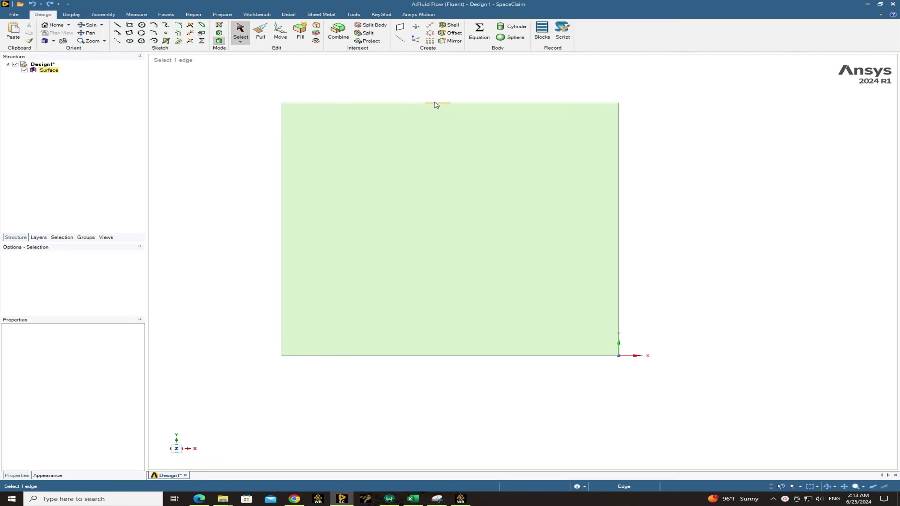
left_click(193, 14)
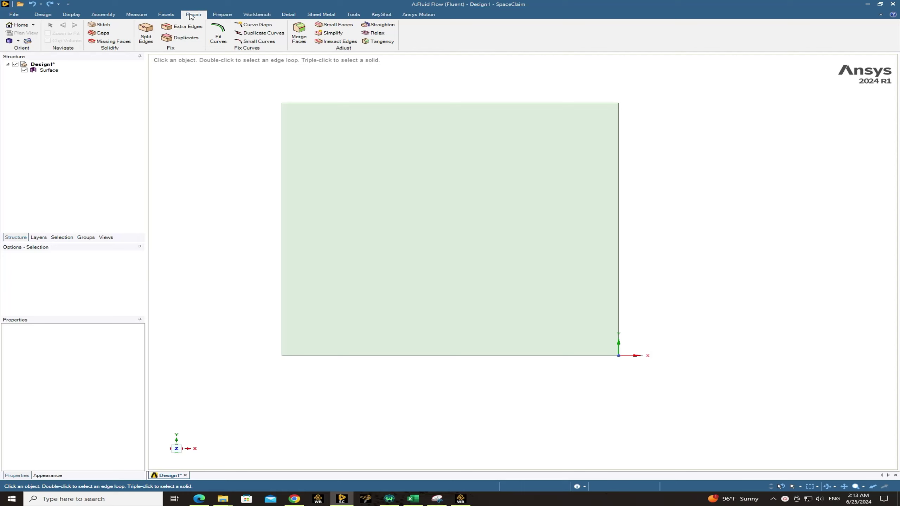
left_click(146, 34)
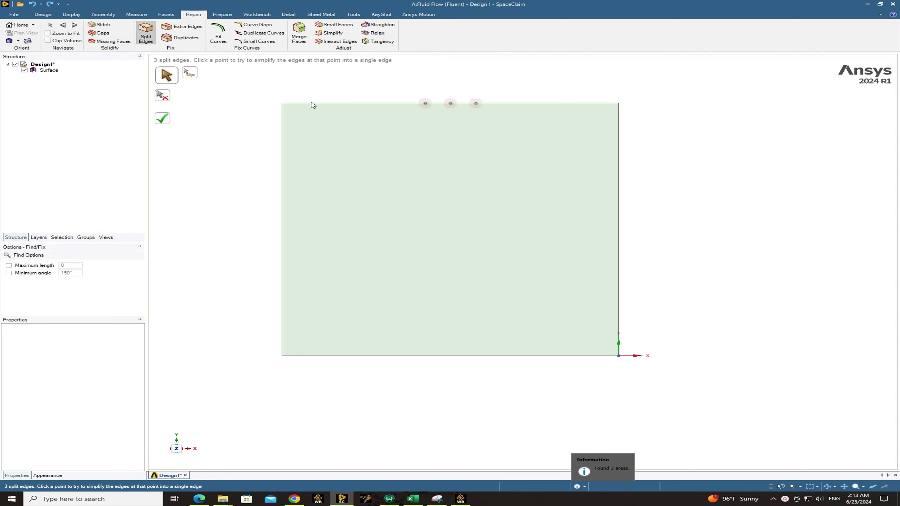
left_click(450, 104)
left_click(44, 14)
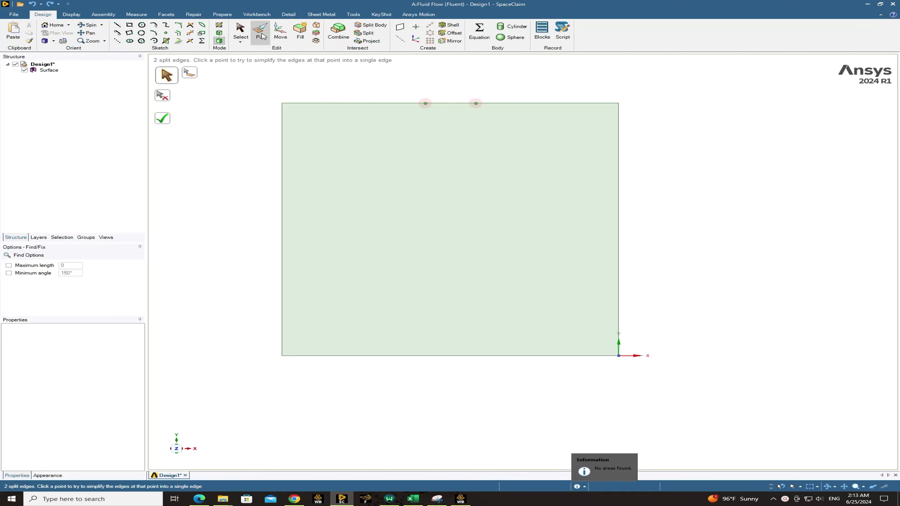
left_click(240, 31)
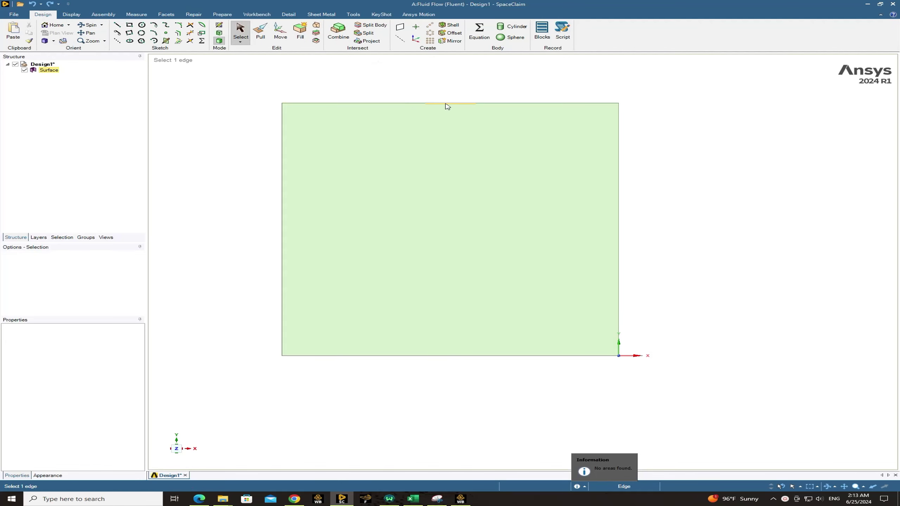
left_click(409, 104)
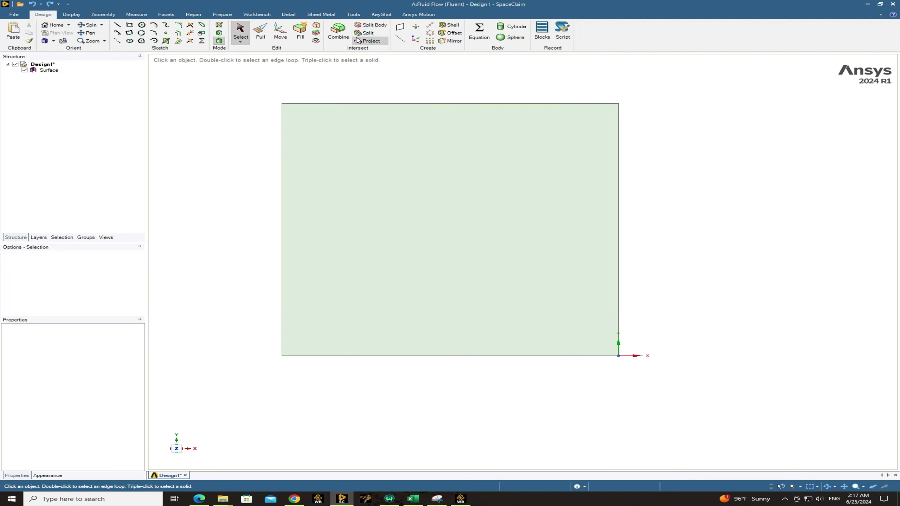
- Split the left half of the lower edge at 40% of its length, measured from the left corner
left_click(365, 32)
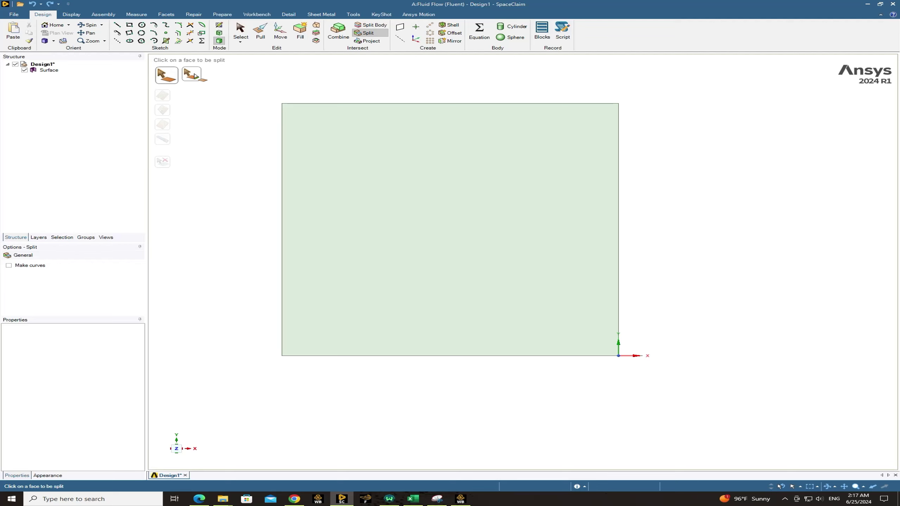
left_click(194, 76)
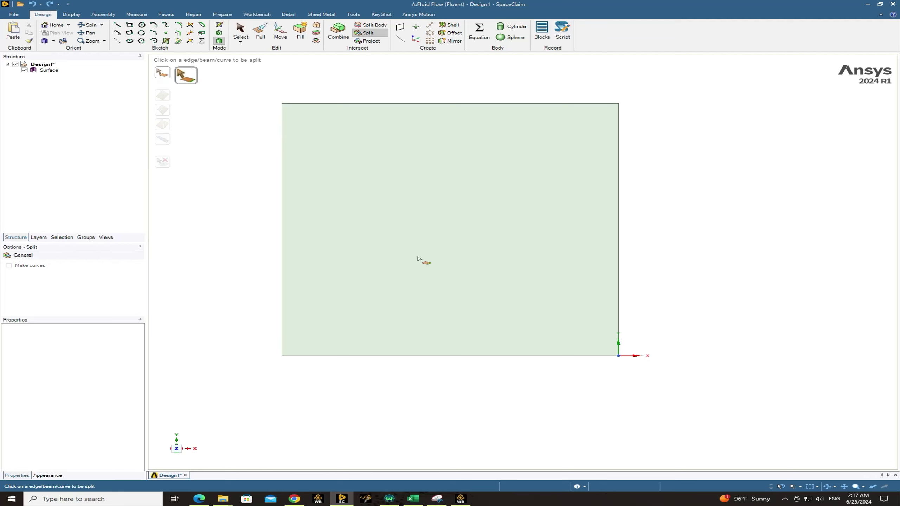
left_click(367, 356)
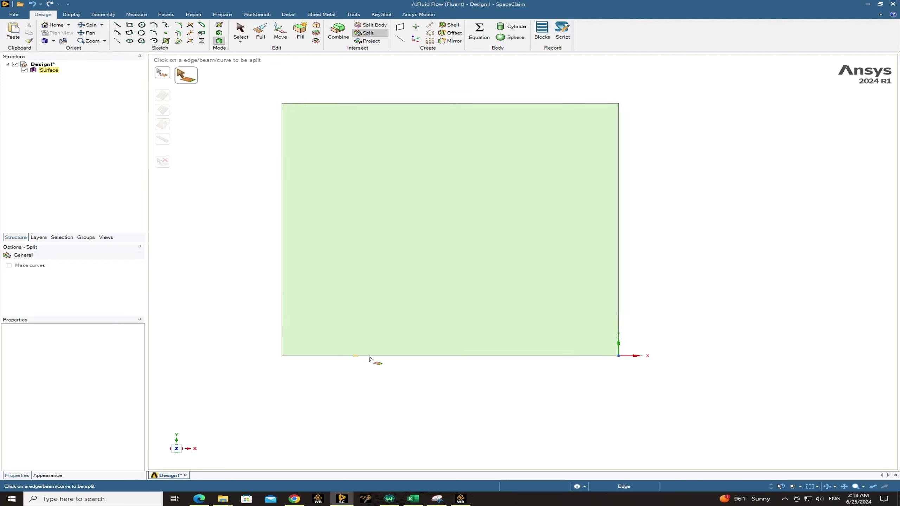
left_click(369, 358)
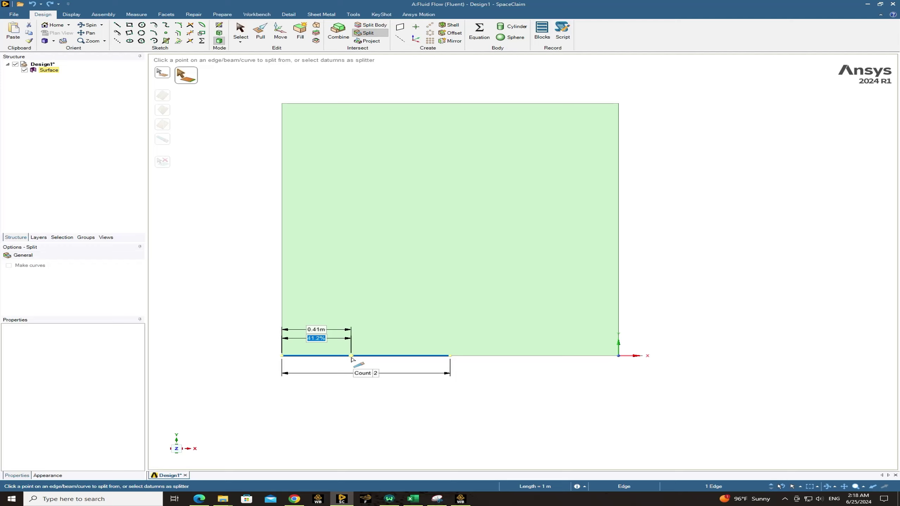
type("40")
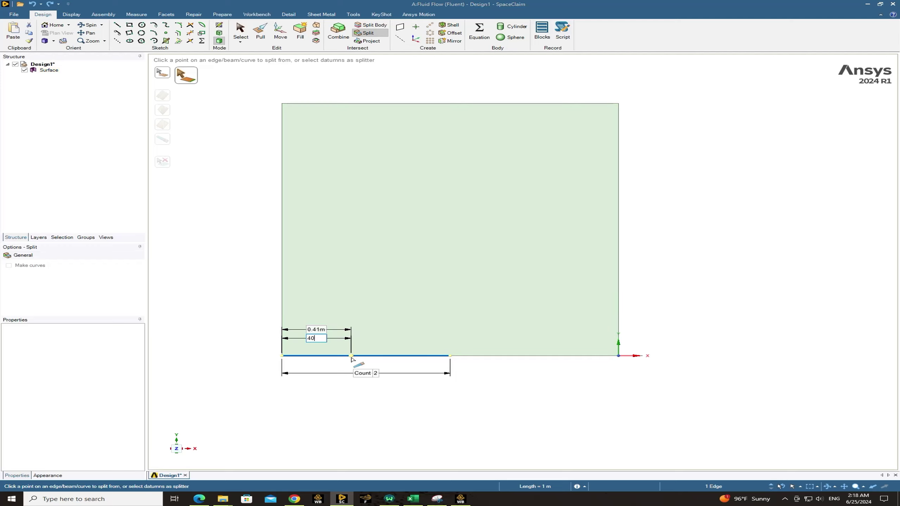
key("Return")
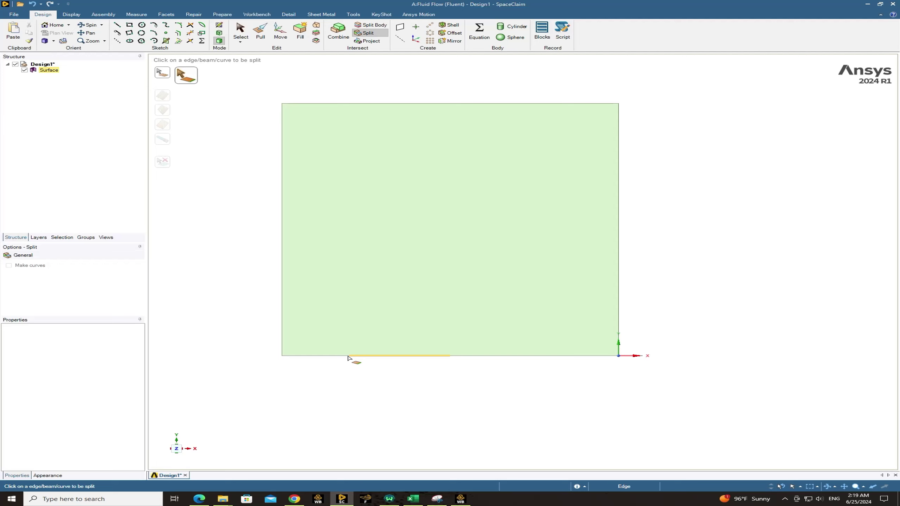
- Split the 0.6 m segment left of the lower edge's midpoint at 33.33% of its length, measured from its left end
left_click(388, 356)
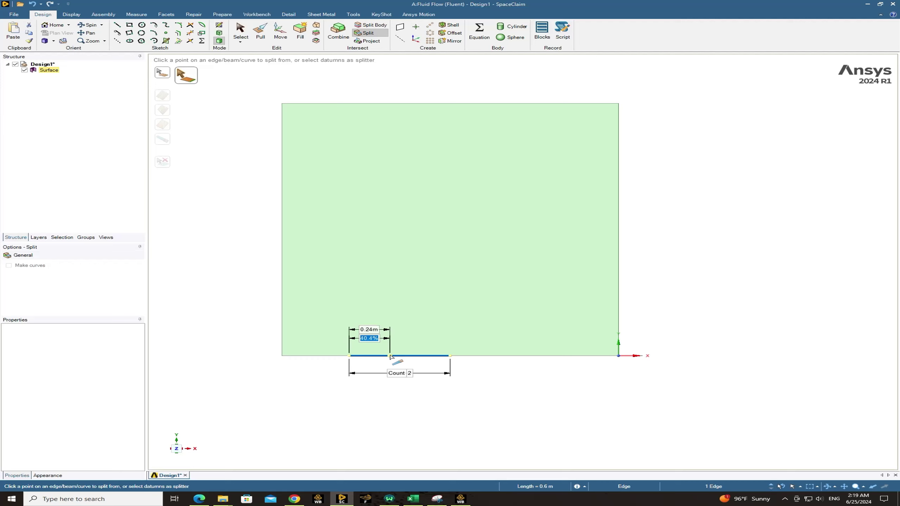
type("33.33")
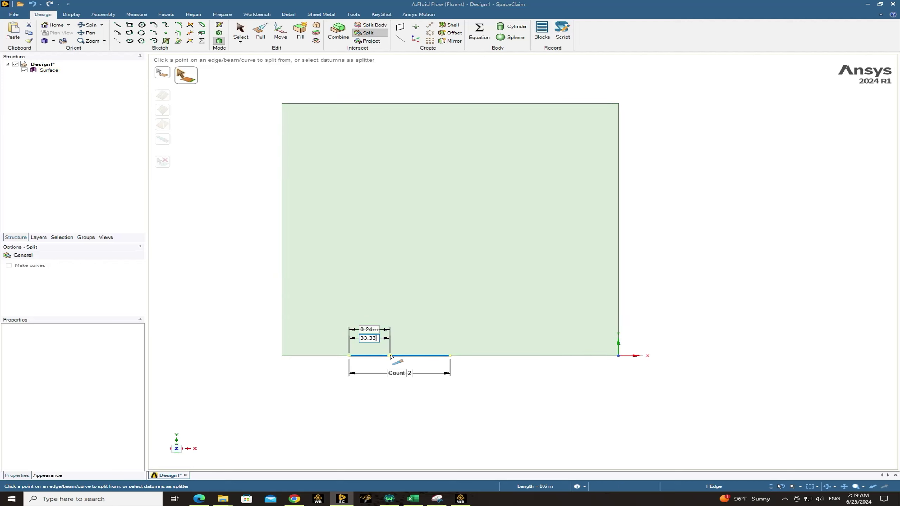
key("Return")
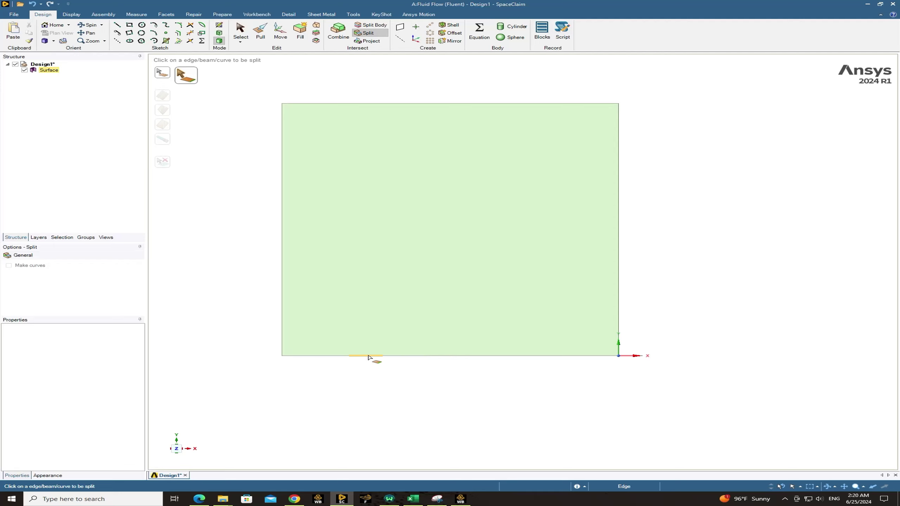
- Split the lower edge's right half at 40% from the right corner, and its remaining inner segment at 33.33% from that split
left_click(530, 356)
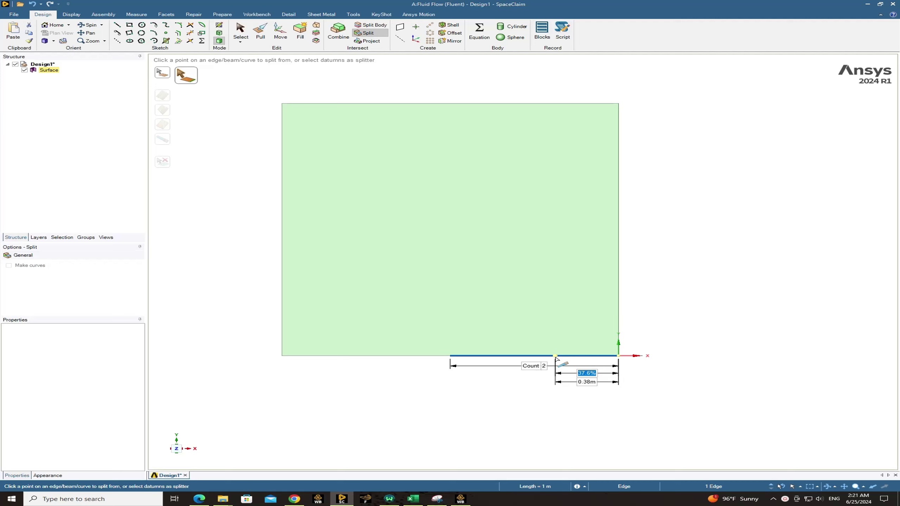
type("4")
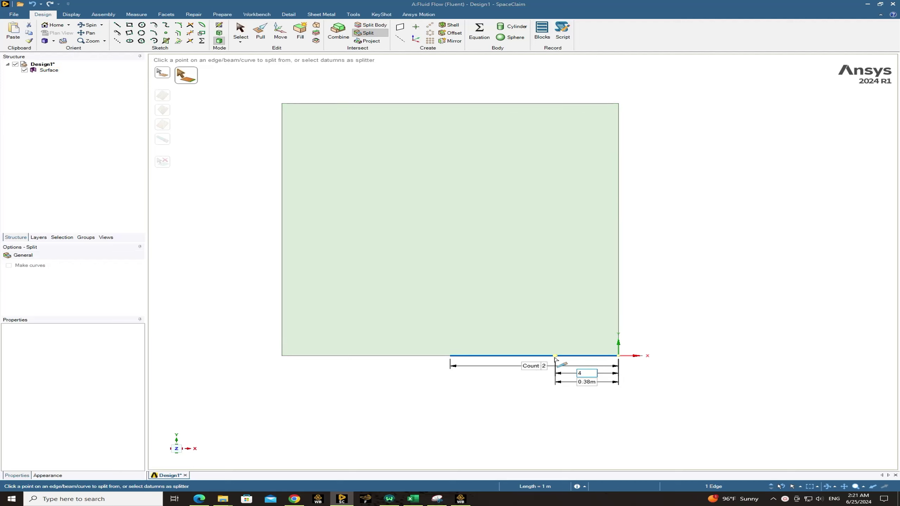
type("0")
key("Return")
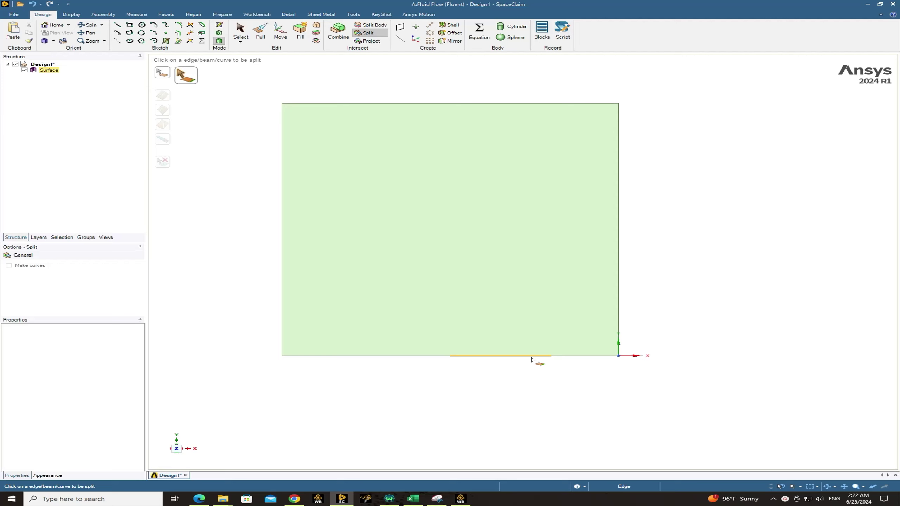
left_click(531, 359)
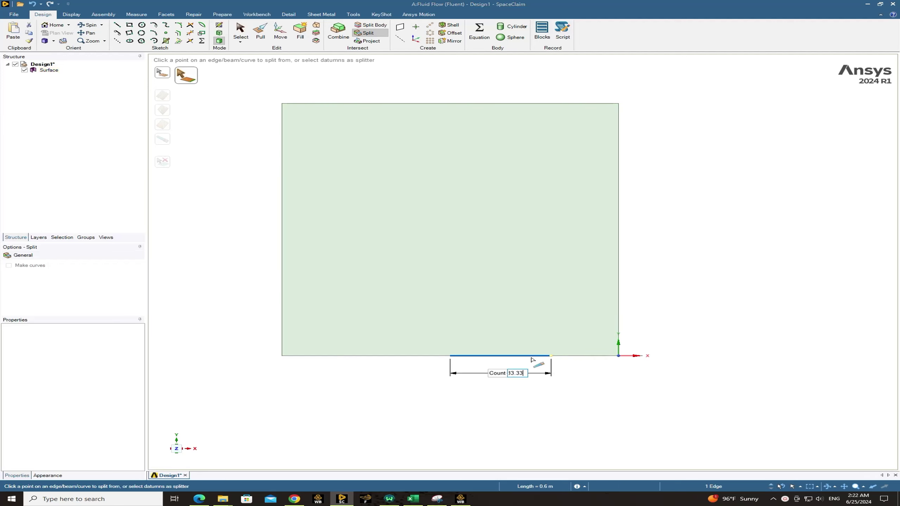
key("Return")
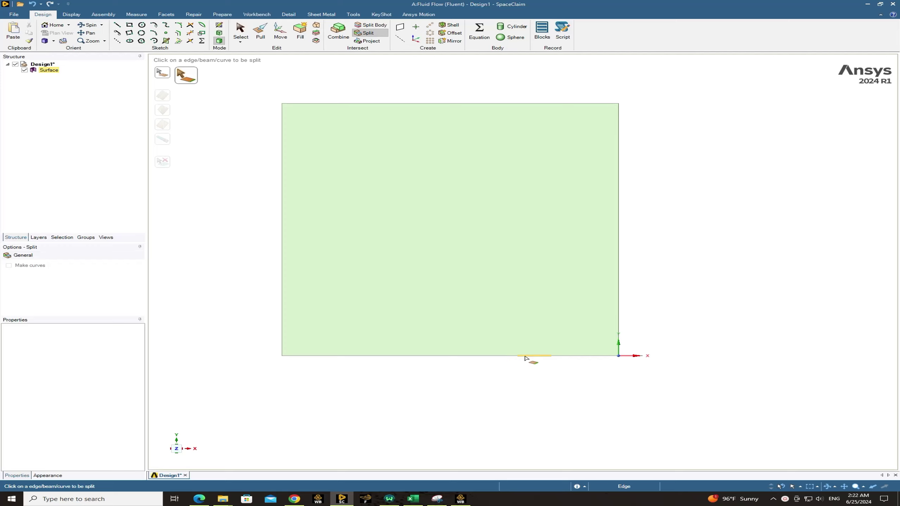
- Remove the midpoint split from the lower edge with the Split Edges repair and check the resulting segments
left_click(193, 14)
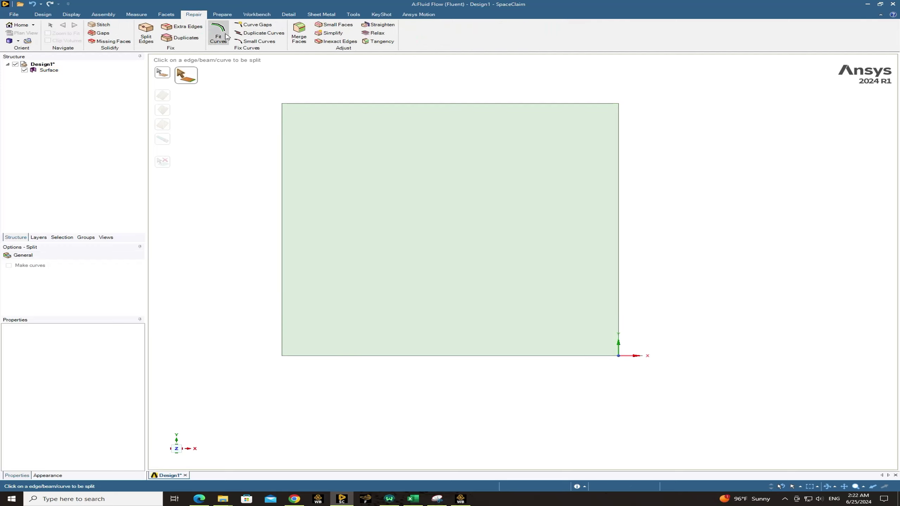
left_click(147, 34)
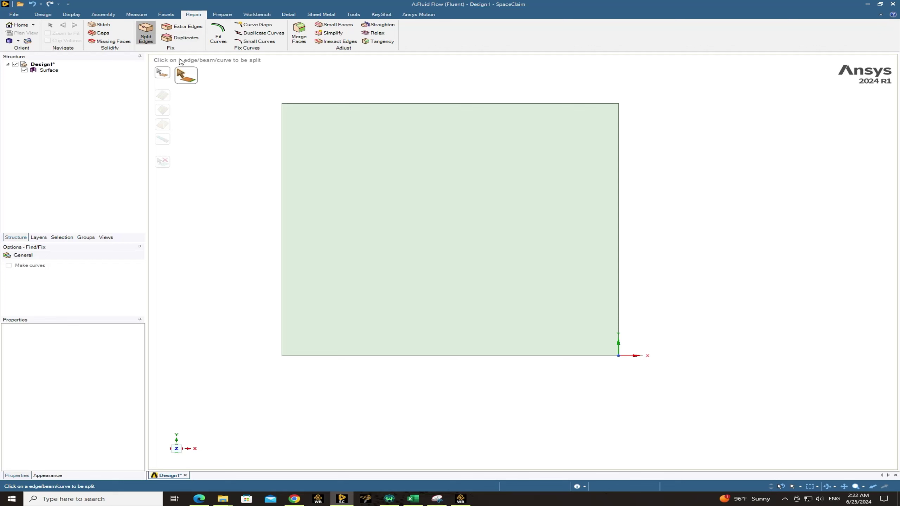
left_click(452, 357)
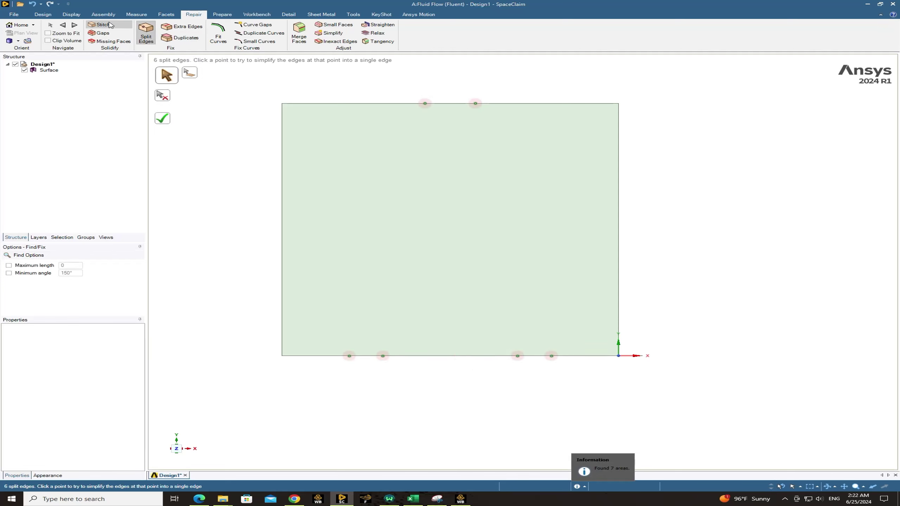
left_click(43, 15)
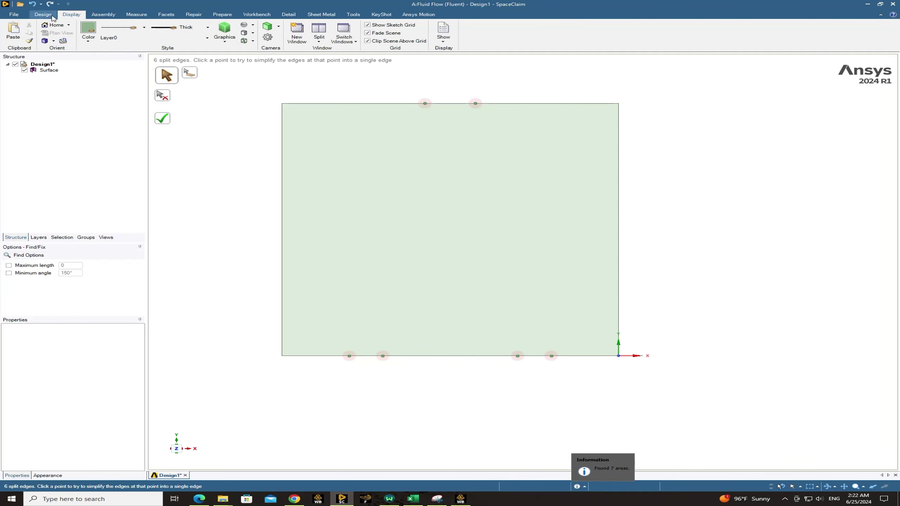
left_click(240, 31)
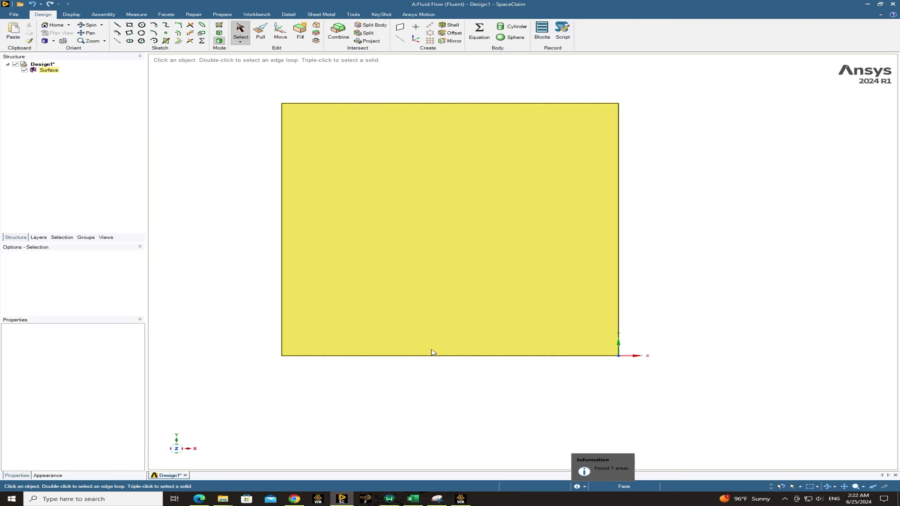
left_click(430, 356)
left_click(537, 363)
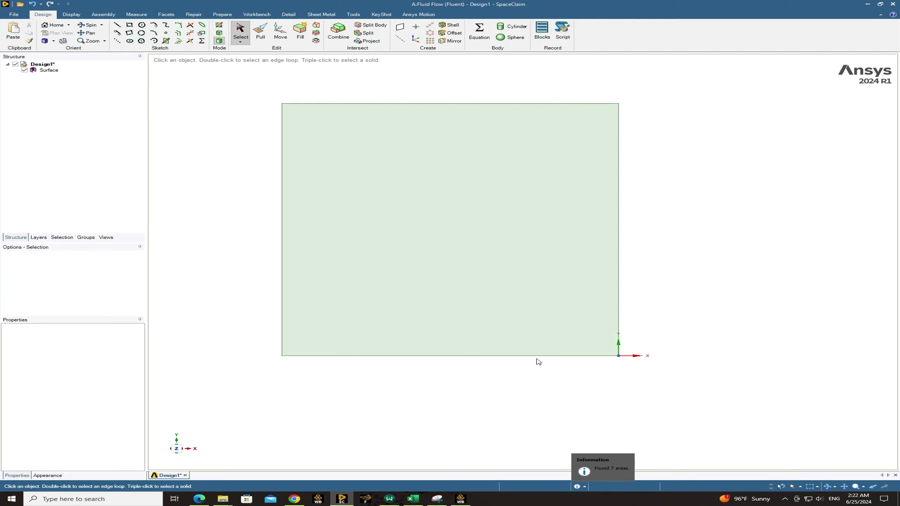
left_click(490, 295)
left_click(429, 55)
left_click(441, 104)
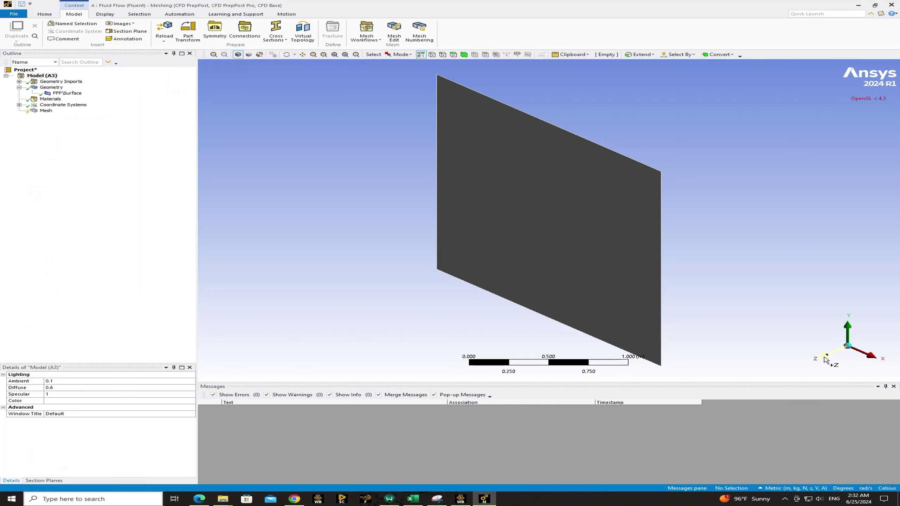
- Switch to Ansys Meshing, review the mesh's physics preference and generate the initial mesh with the default element size
left_click(825, 360)
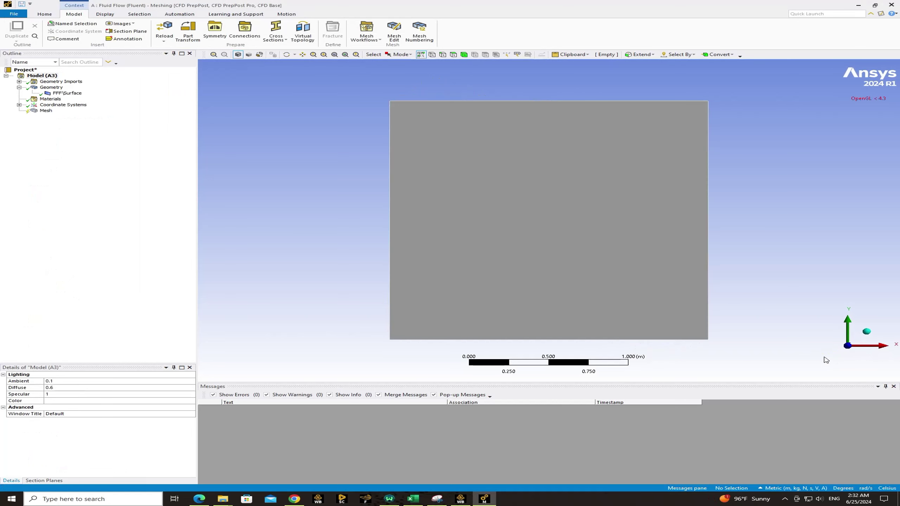
left_click(45, 112)
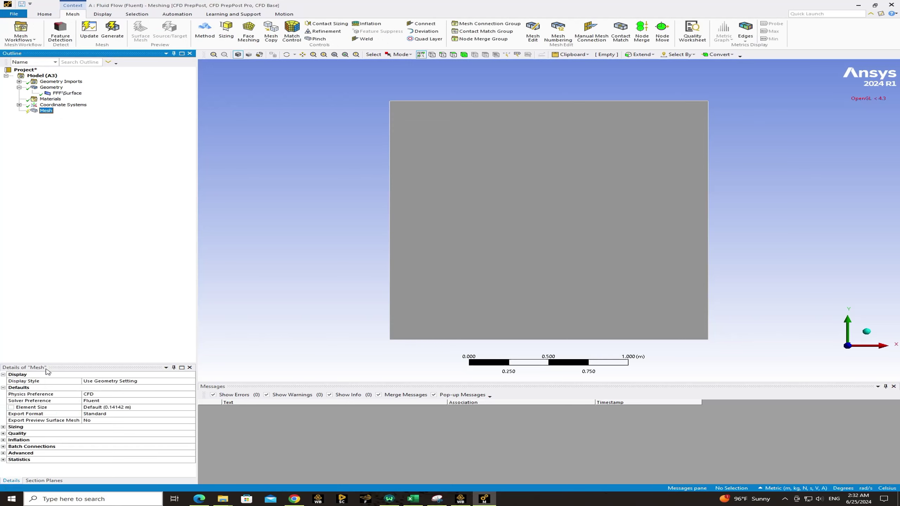
left_click(87, 394)
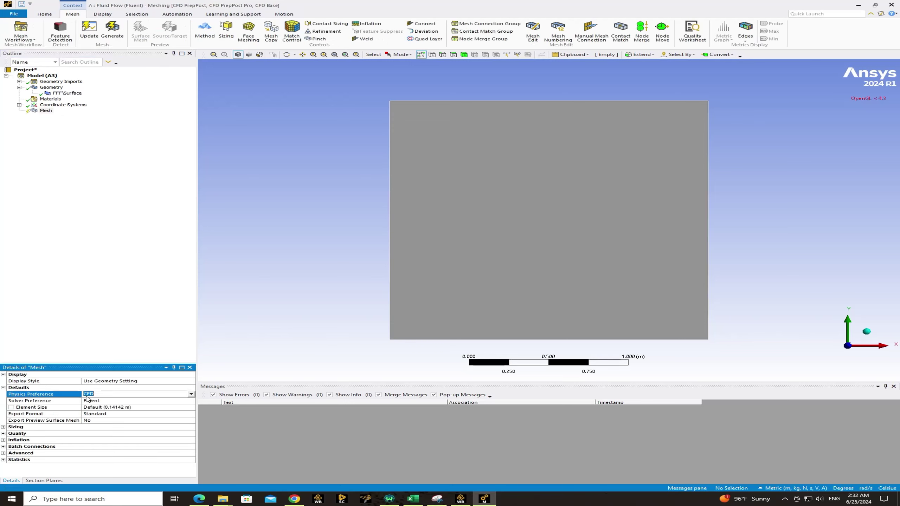
left_click(45, 110)
left_click(18, 104)
left_click(19, 104)
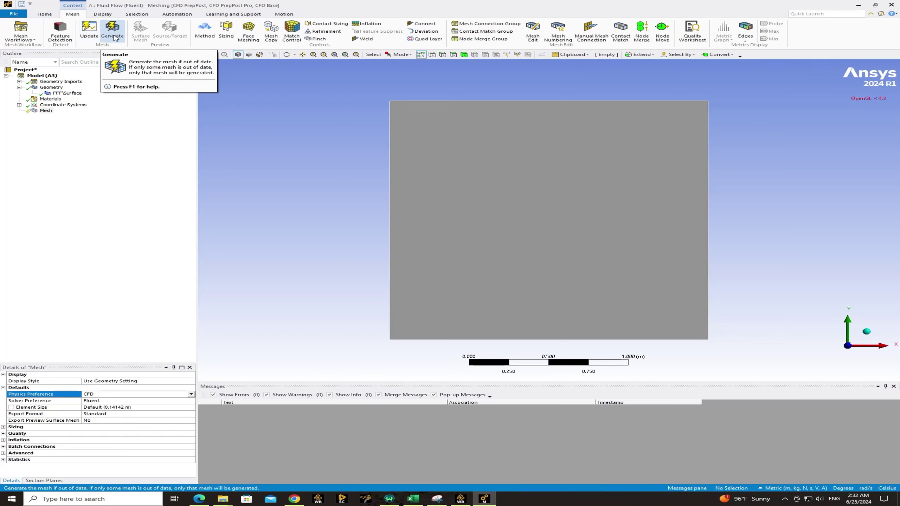
right_click(39, 112)
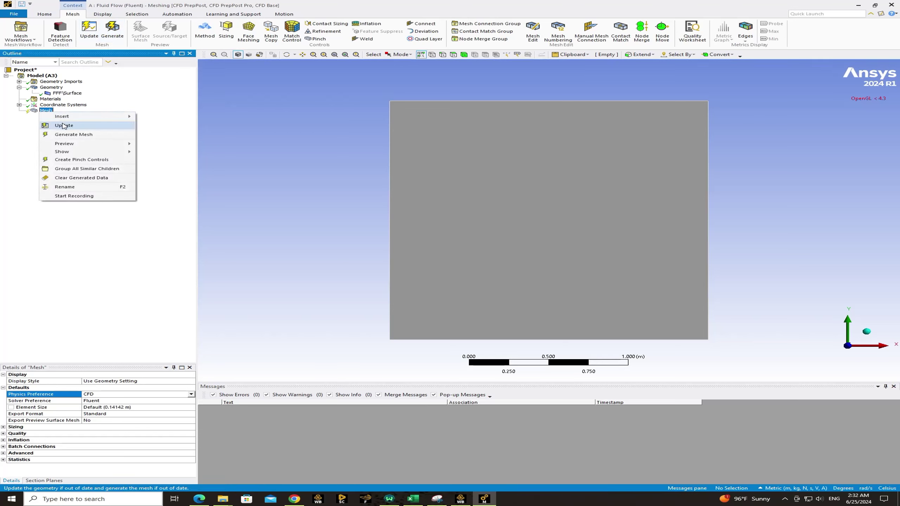
left_click(71, 136)
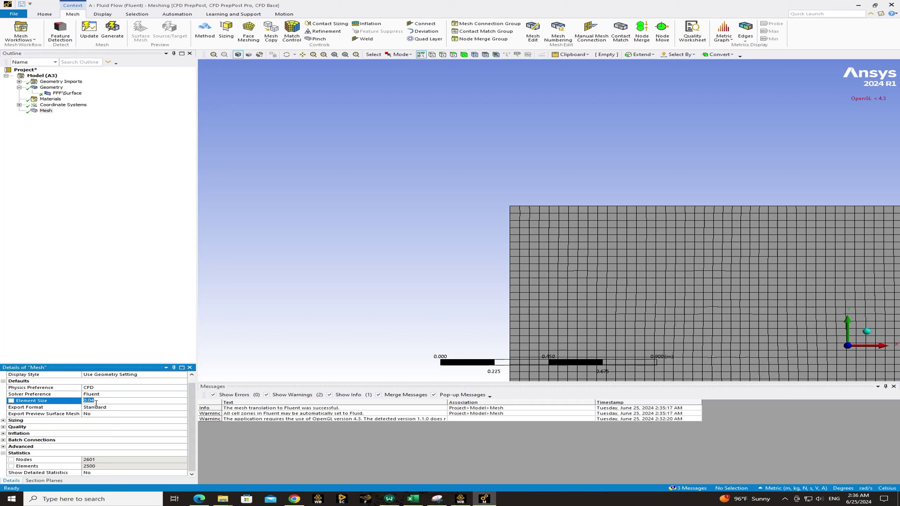
- Set the mesh element size to 0.02 m and regenerate the mesh
type("0.")
right_click(46, 111)
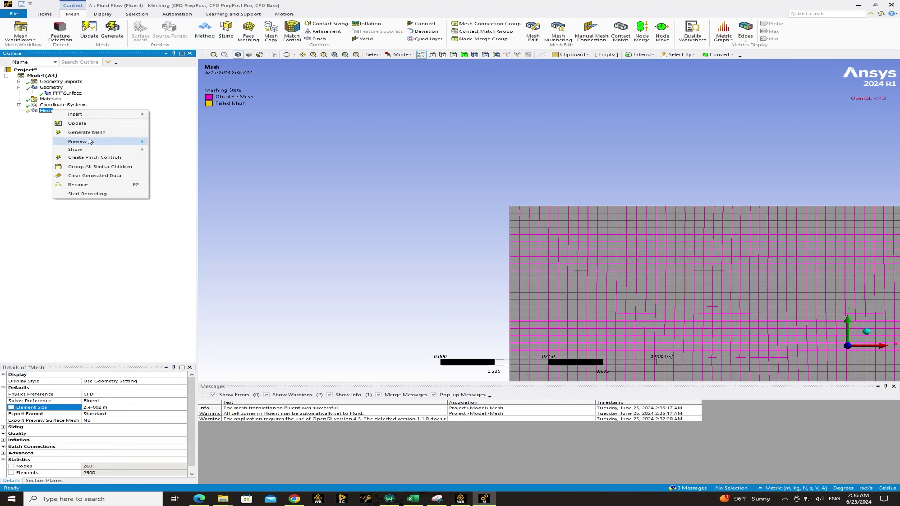
key("Escape")
key("Escape")
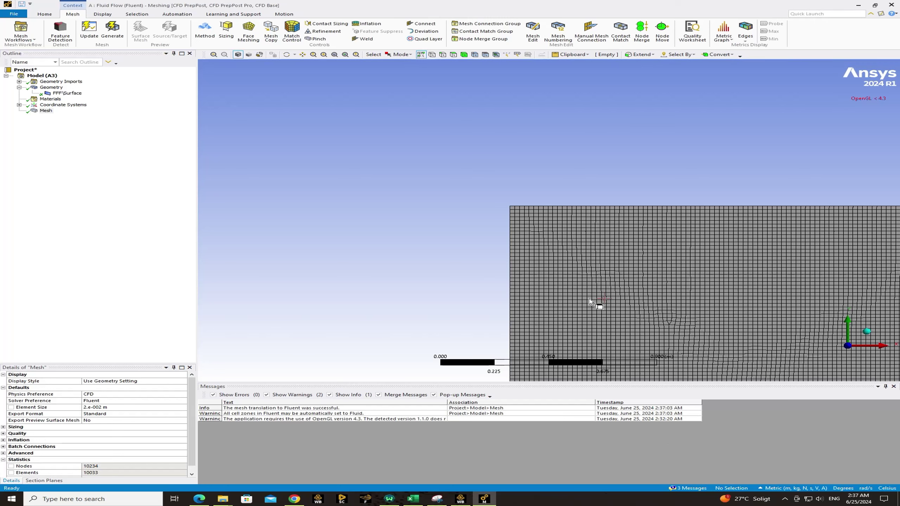
- Add a Face Meshing control to the tank's square face and regenerate the mesh
scroll(588, 215, "up", 2)
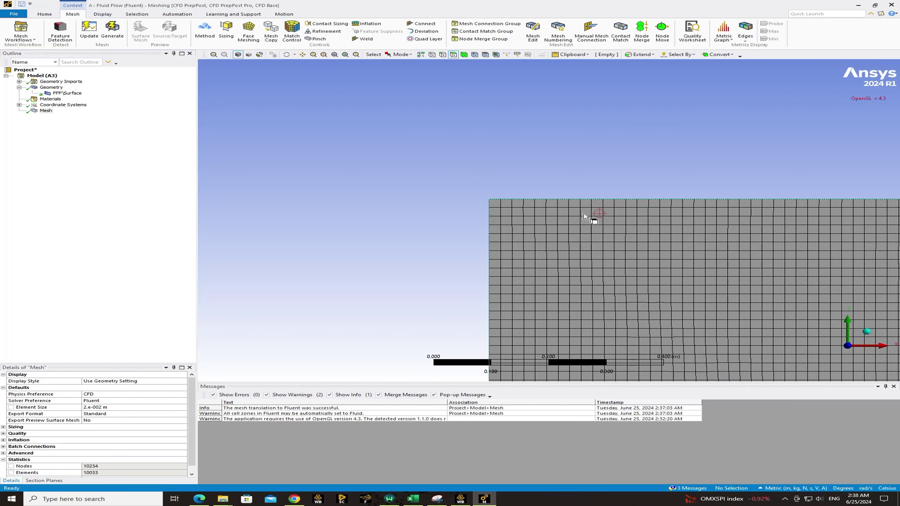
left_click(588, 215)
right_click(583, 214)
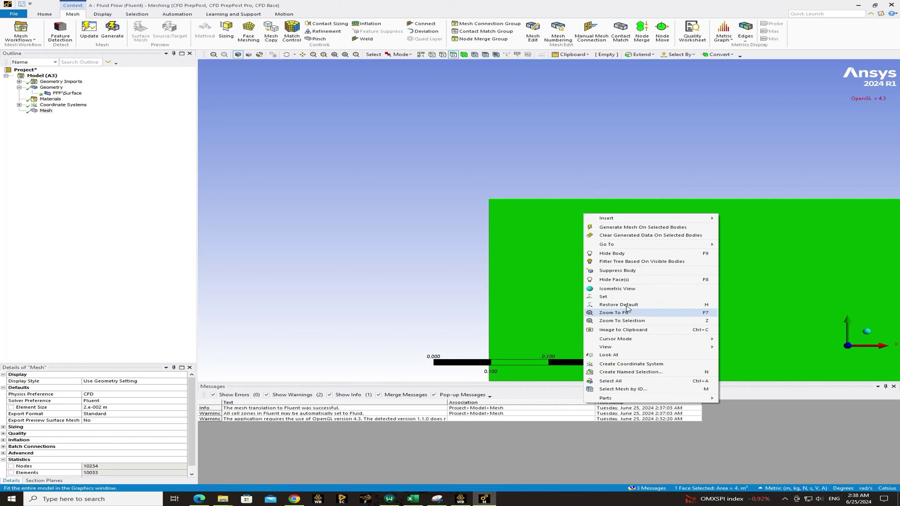
mouse_move(610, 218)
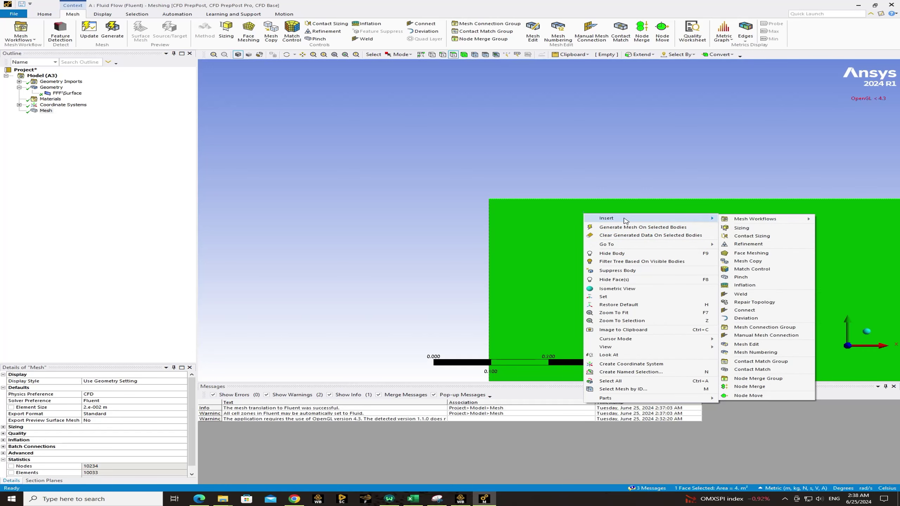
left_click(739, 253)
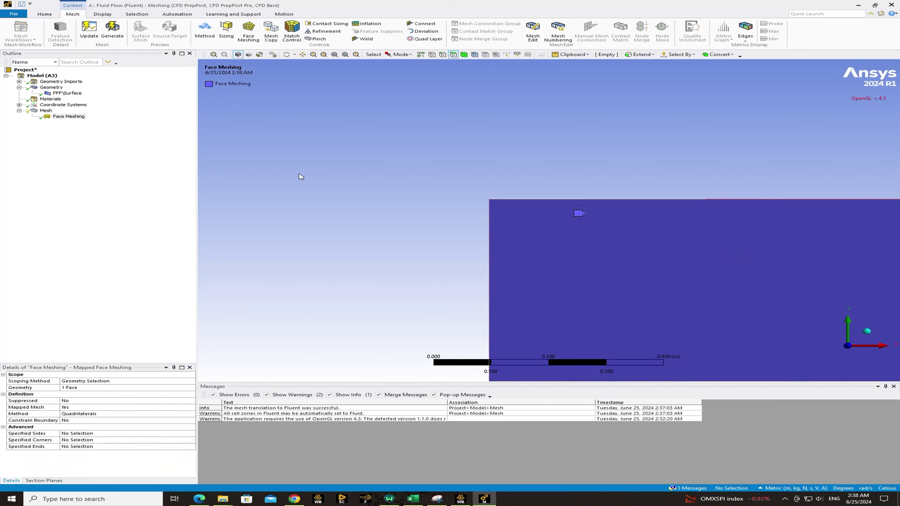
right_click(45, 111)
left_click(65, 124)
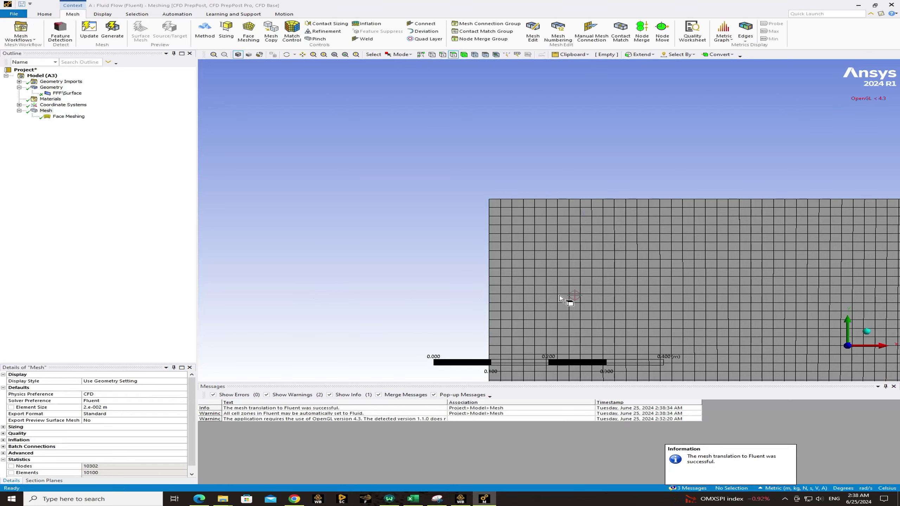
- Examine the mapped mesh up close and as a whole, and check its element count in the mesh statistics
scroll(436, 195, "up", 10)
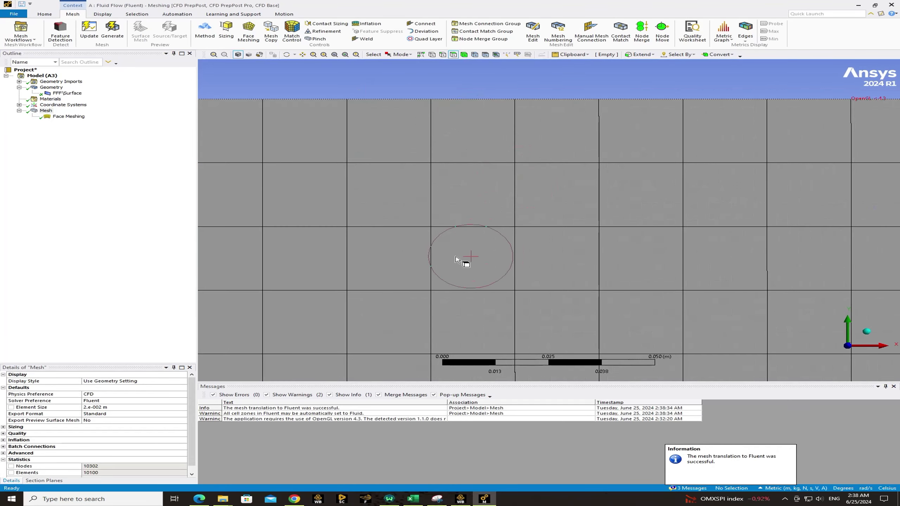
scroll(98, 476, "down", 1)
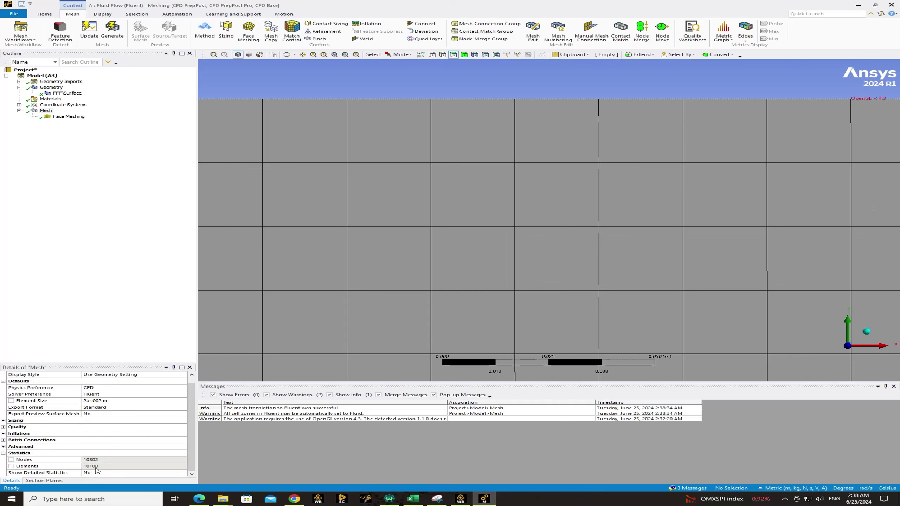
left_click(63, 467)
left_click(6, 454)
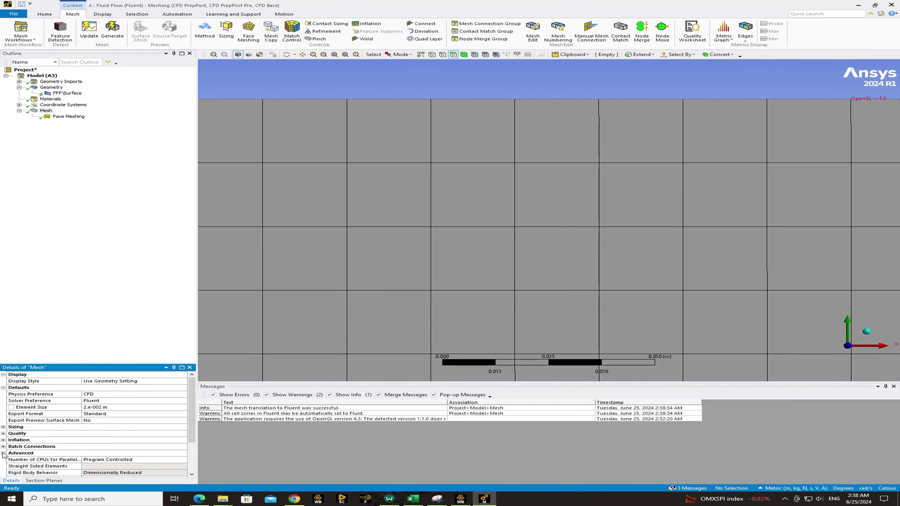
left_click(6, 454)
scroll(6, 457, "down", 2)
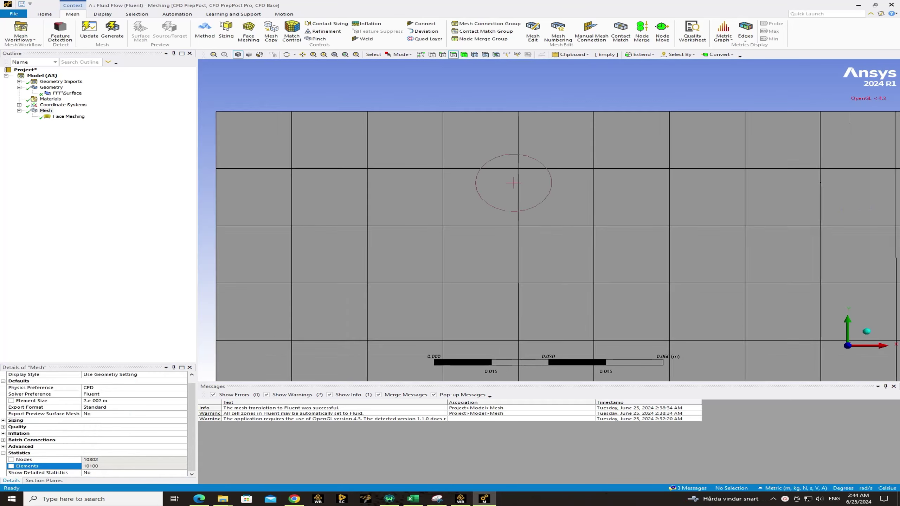
scroll(496, 185, "up", 3)
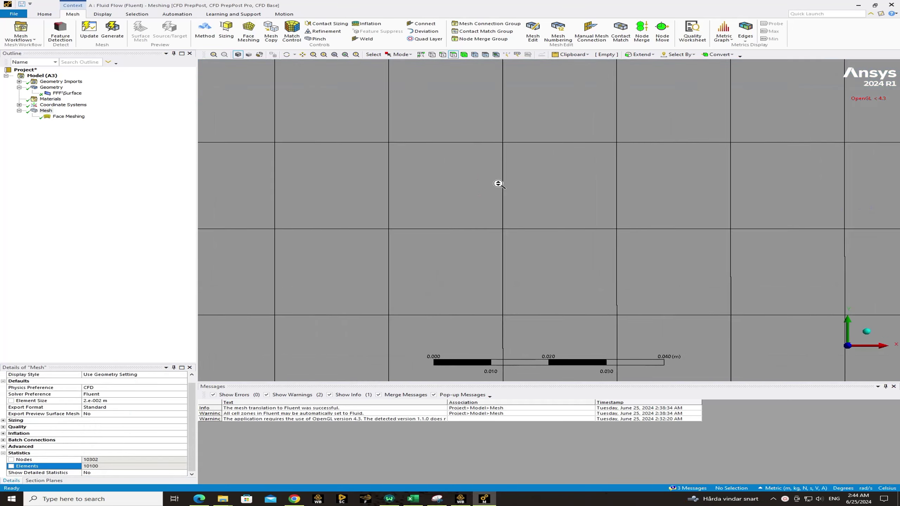
scroll(497, 185, "down", 3)
scroll(497, 185, "down", 5)
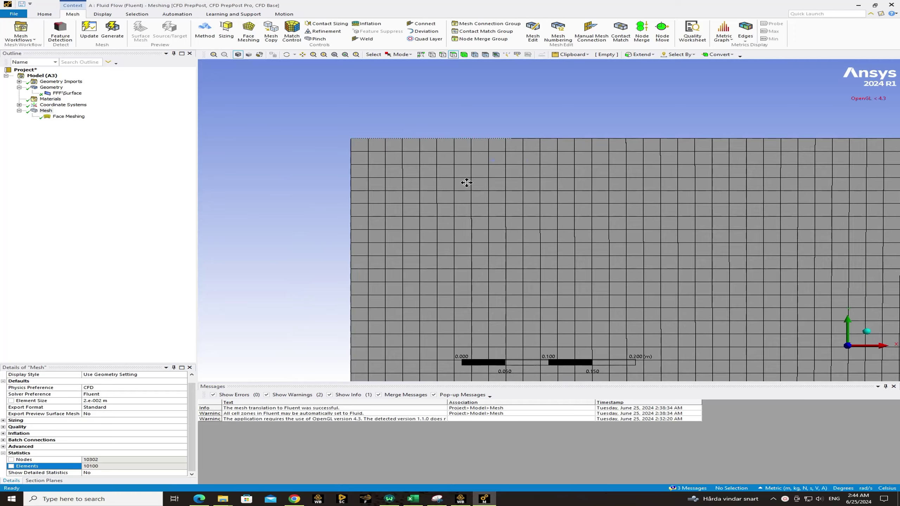
scroll(471, 188, "down", 5)
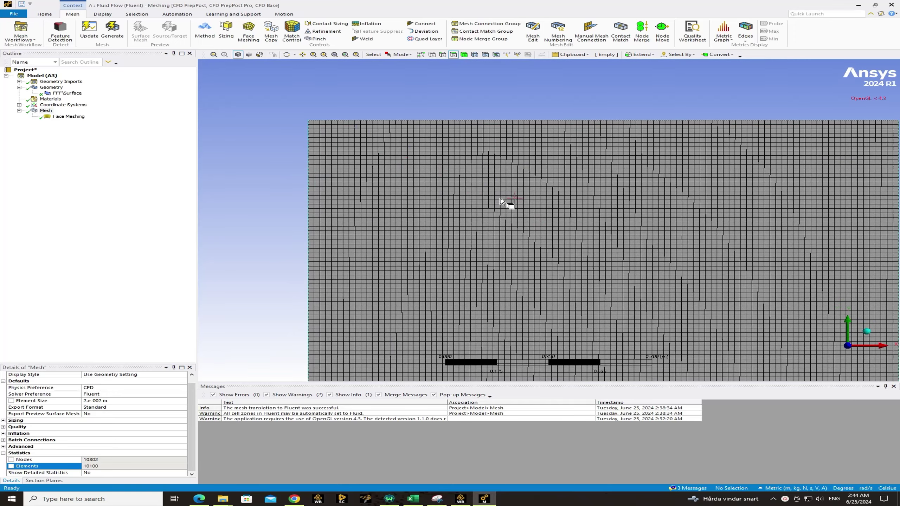
left_click_drag(462, 177, 422, 155)
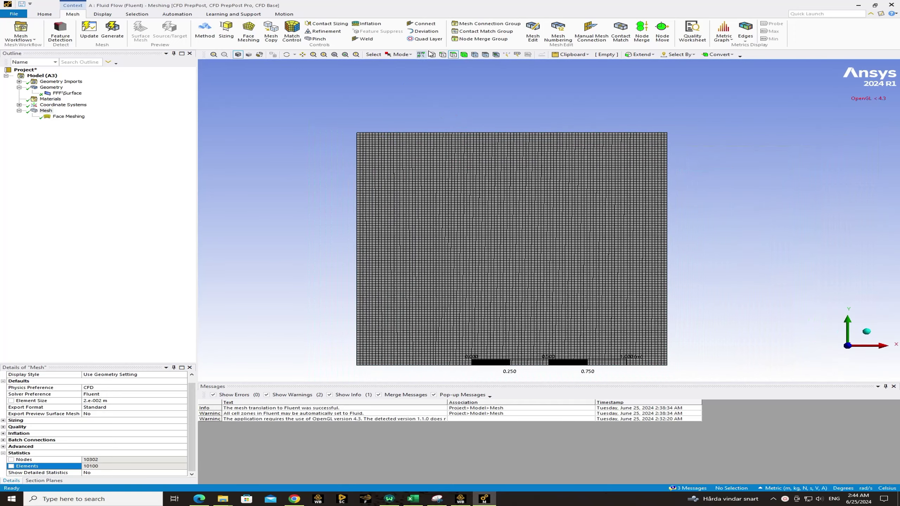
- Create a named selection "outlet" from the short middle segment of the tank's upper edge
left_click(443, 55)
left_click(507, 133)
right_click(507, 133)
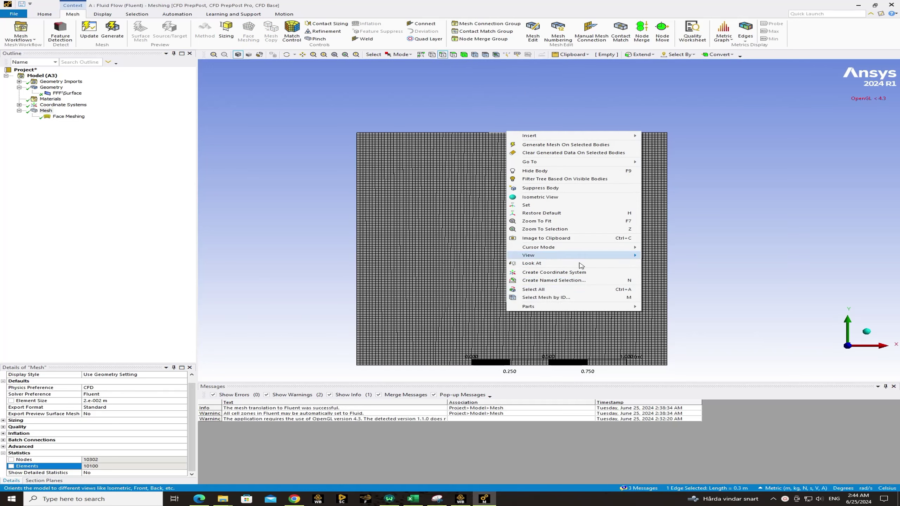
left_click(553, 281)
type("outlet")
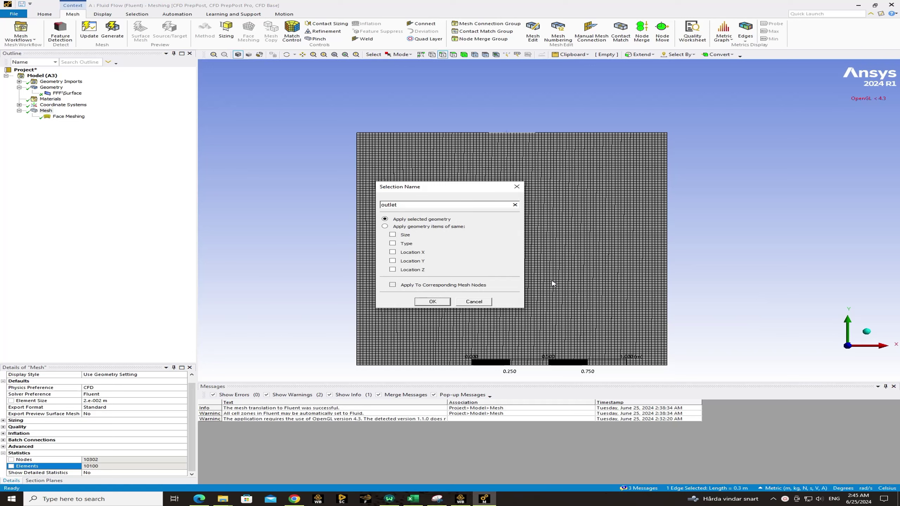
key("Return")
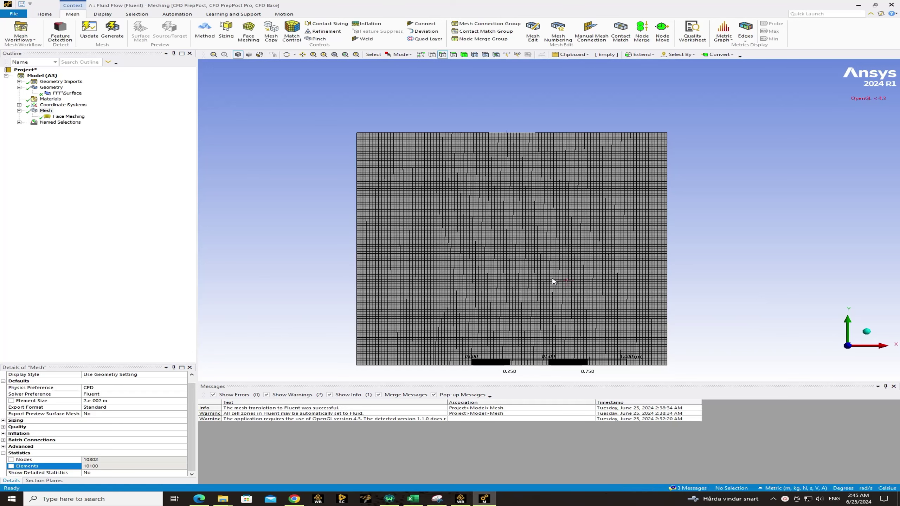
- Create a named selection "wall" from both side edges, the upper edge's two outer segments and the lower edge's three non-inlet segments
middle_click_drag(494, 260, 482, 221, "ctrl")
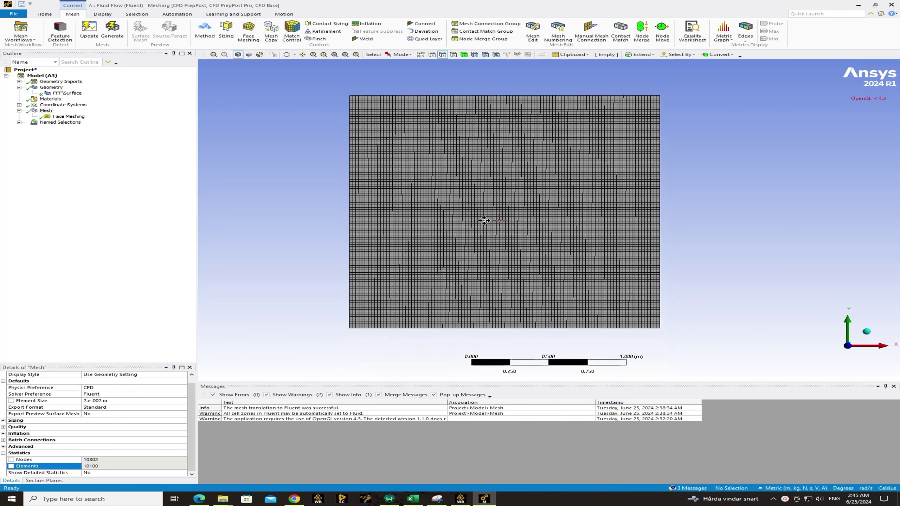
left_click(396, 98)
left_click(351, 122, "ctrl")
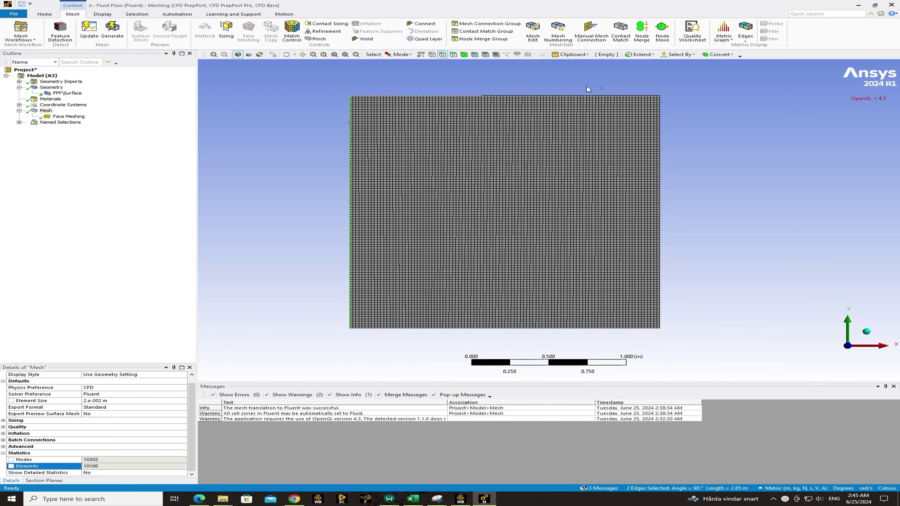
left_click(660, 134, "ctrl")
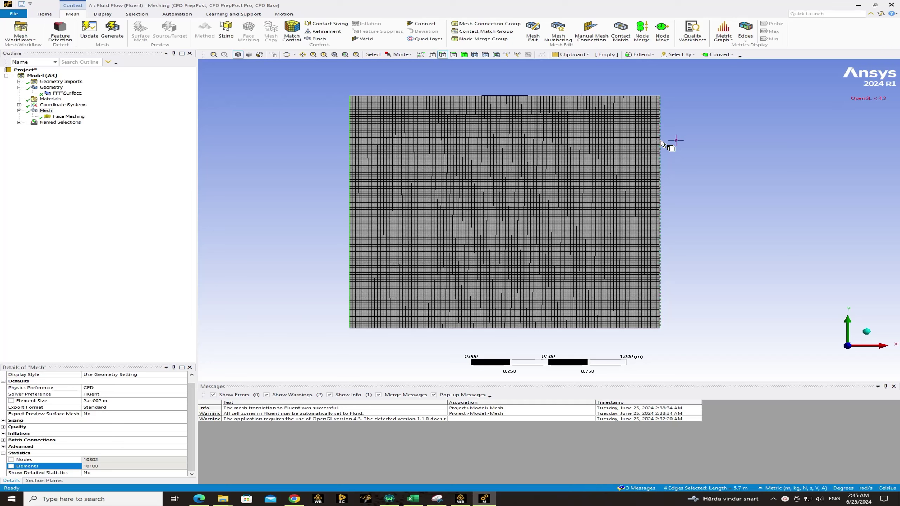
left_click(492, 329, "ctrl")
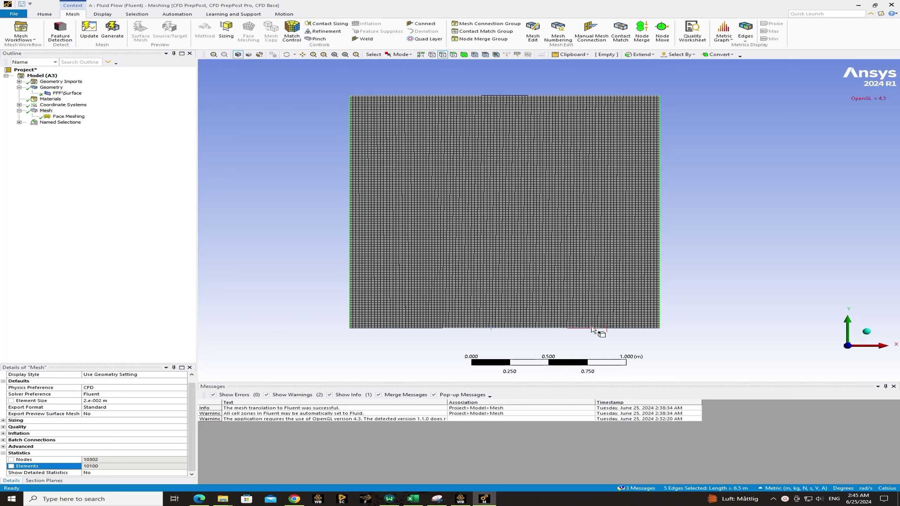
left_click(616, 328, "ctrl")
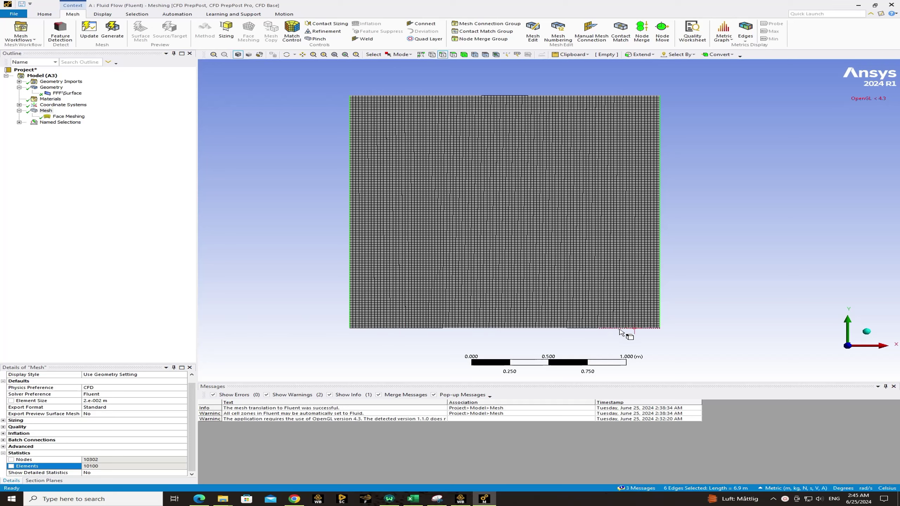
left_click(381, 329, "ctrl")
right_click(495, 330)
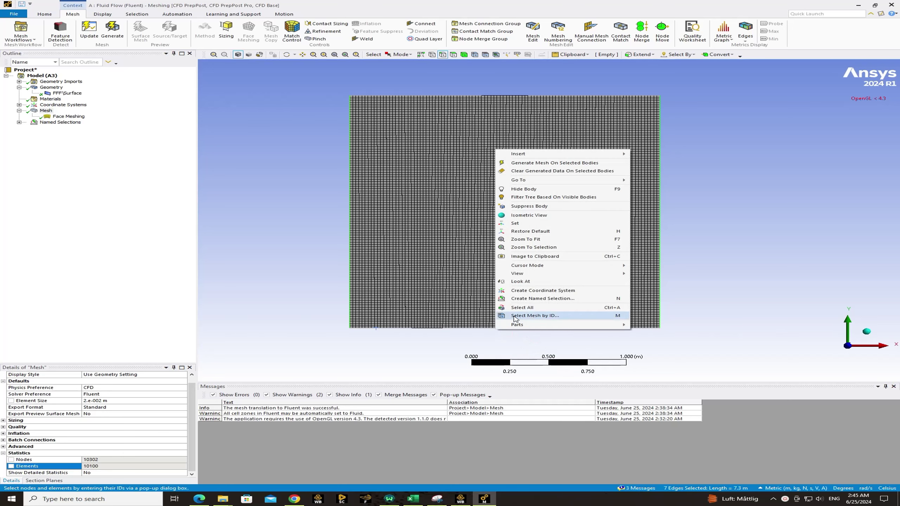
left_click(528, 299)
type("wall")
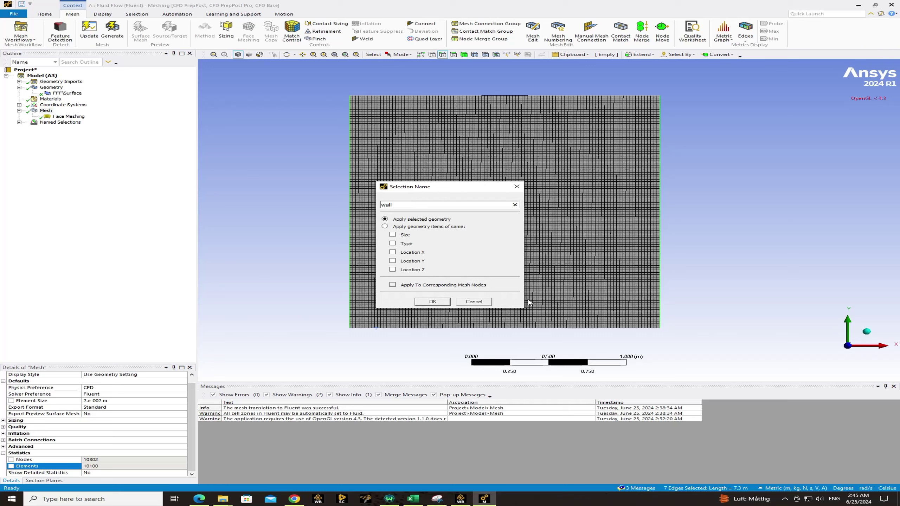
key("Return")
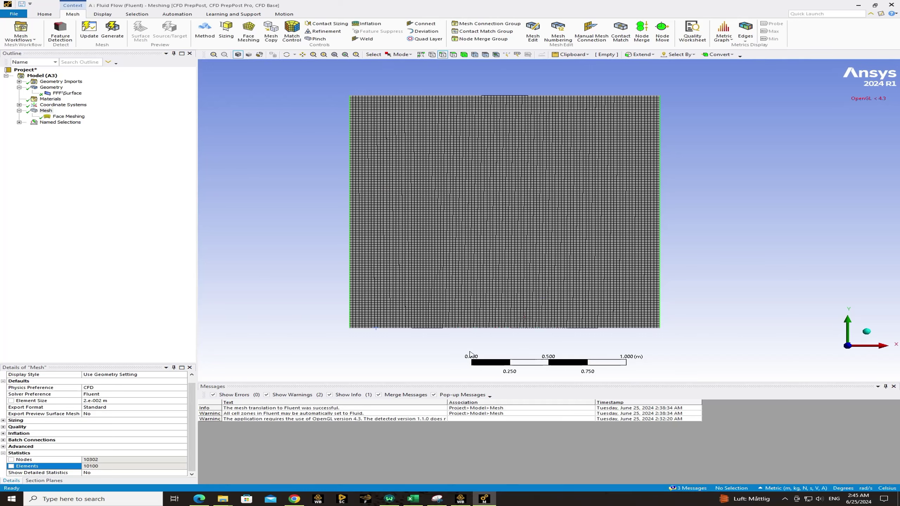
- Check the inlet positions in the Chrome product page's geometry image, return to Ansys Meshing and name the lower edge's left inlet segment "hot inlet"
left_click(294, 499)
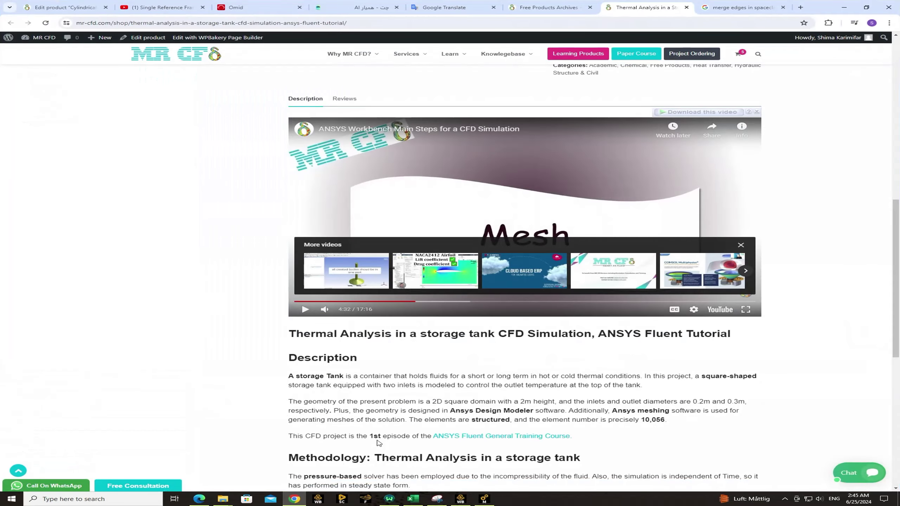
scroll(379, 443, "up", 10)
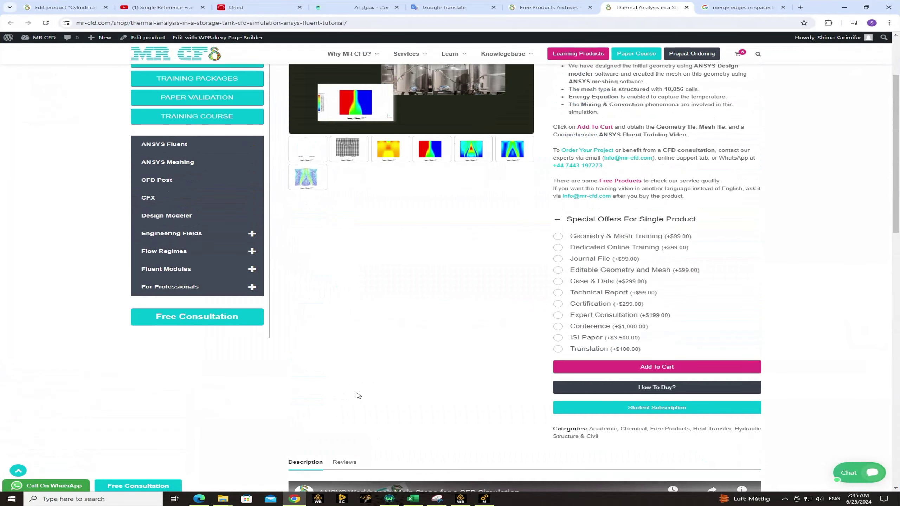
left_click(311, 156)
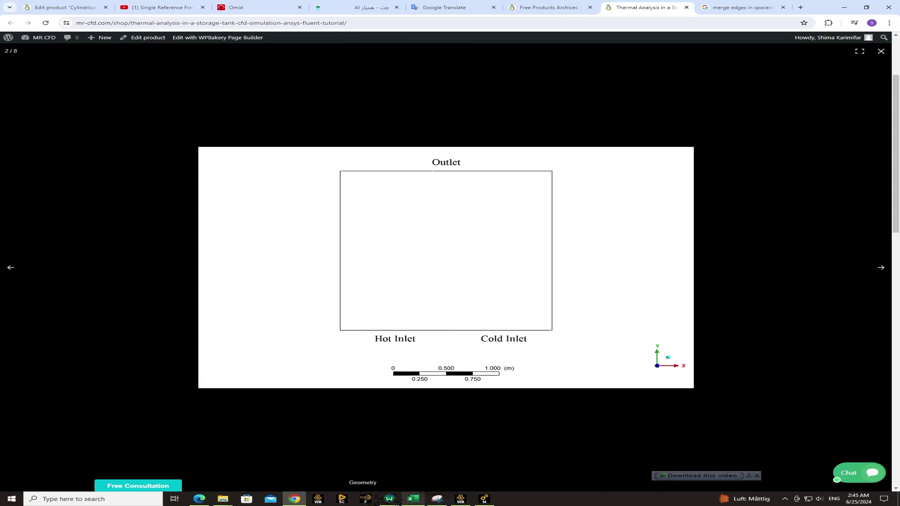
left_click(484, 500)
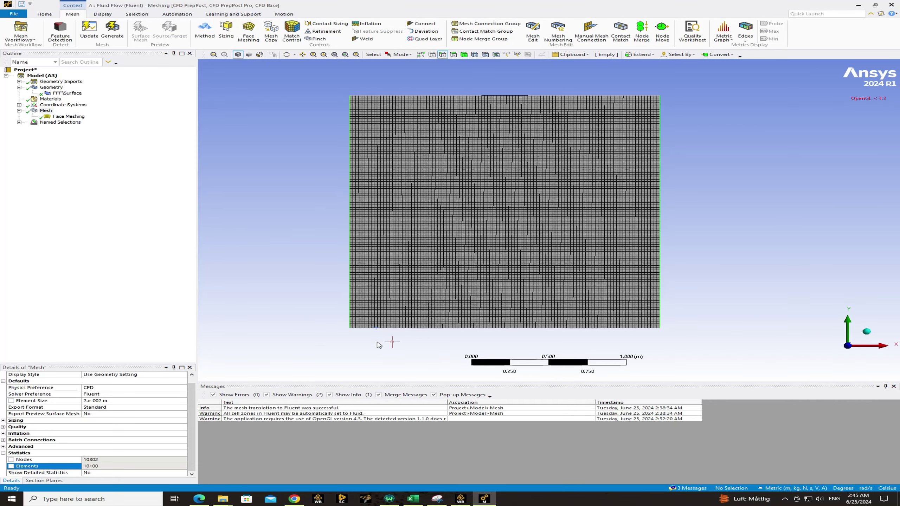
left_click(432, 331)
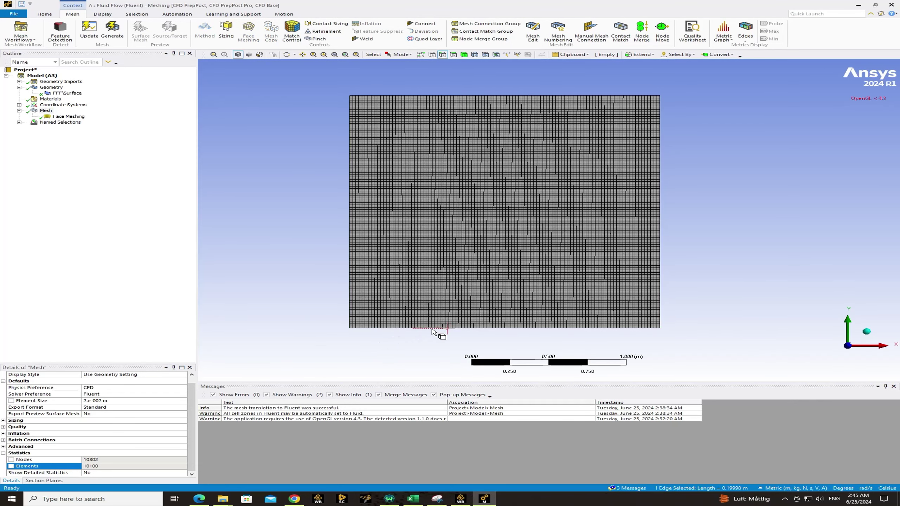
right_click(433, 332)
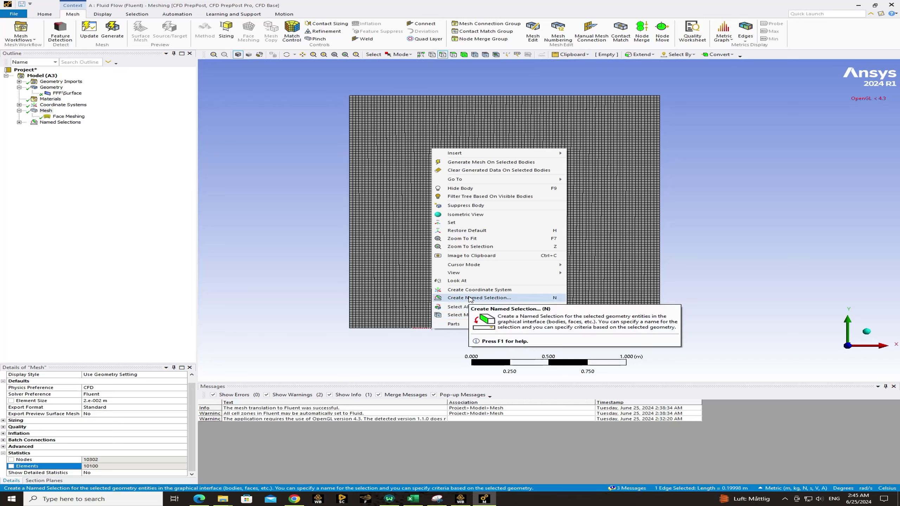
left_click(469, 298)
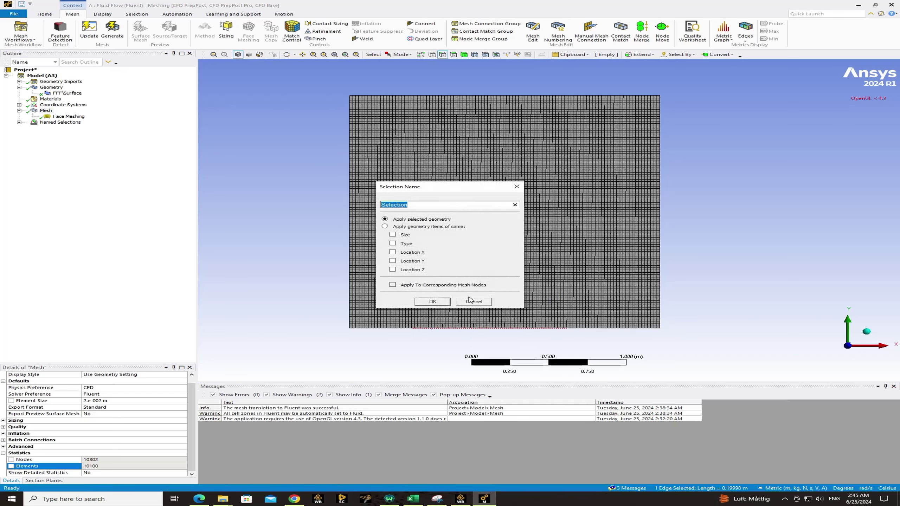
type("hot inlet")
left_click(468, 299)
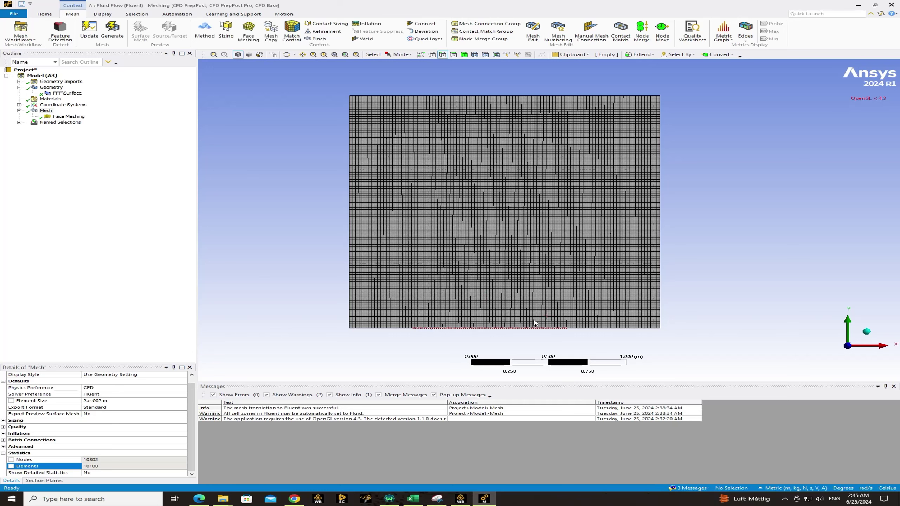
- Create a named selection "cold inlet" from the lower edge's right inlet segment
left_click(589, 329)
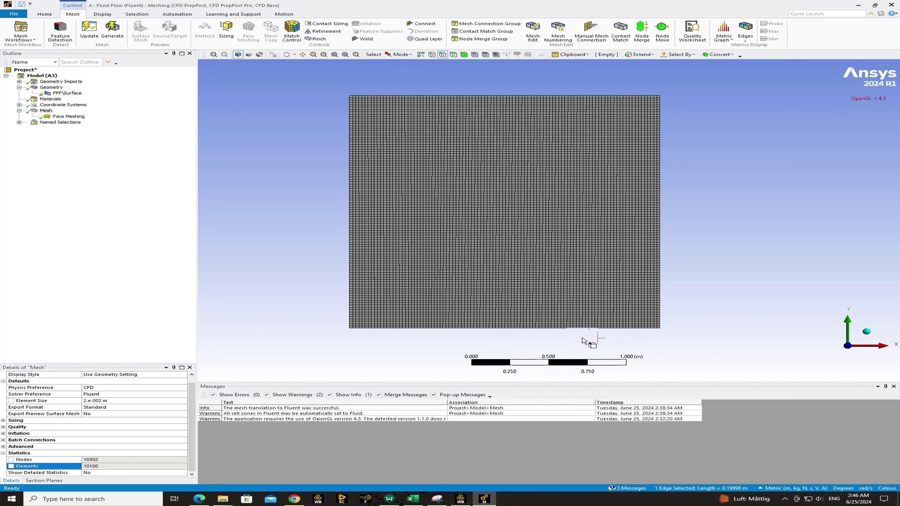
right_click(583, 338)
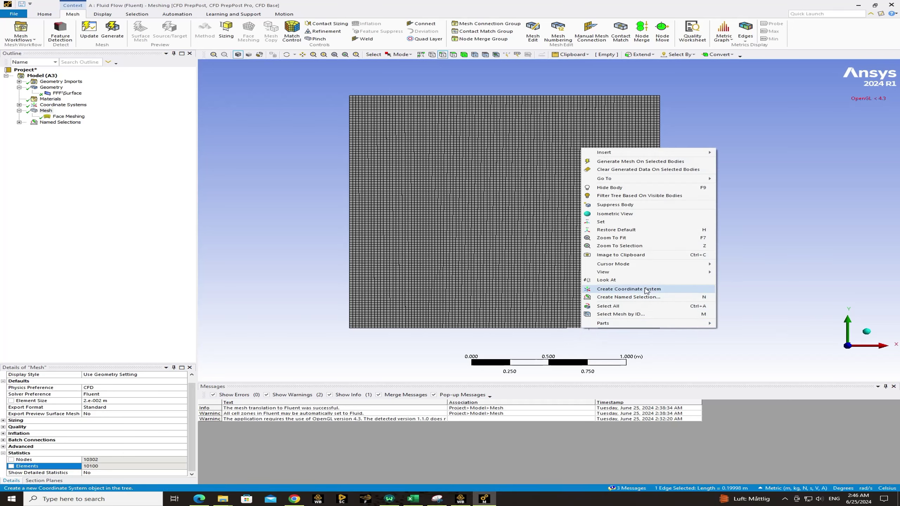
left_click(628, 297)
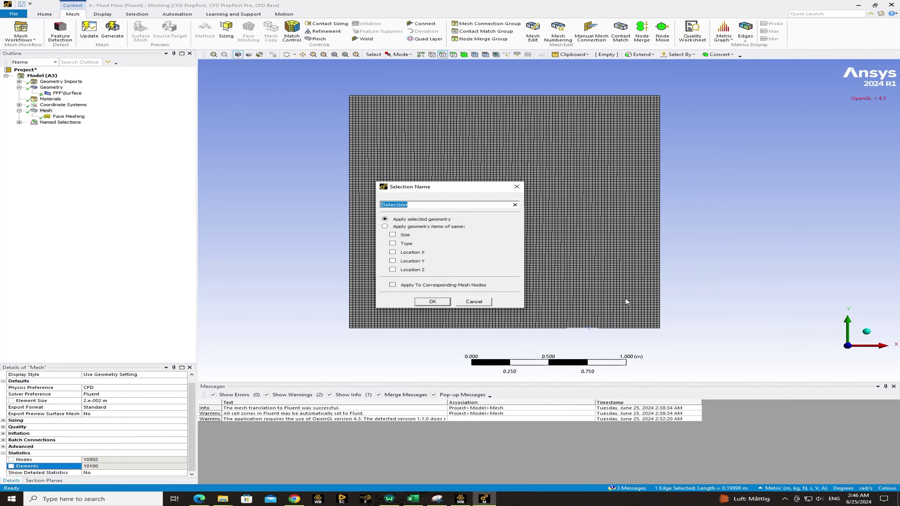
type("cold inlet")
key("Return")
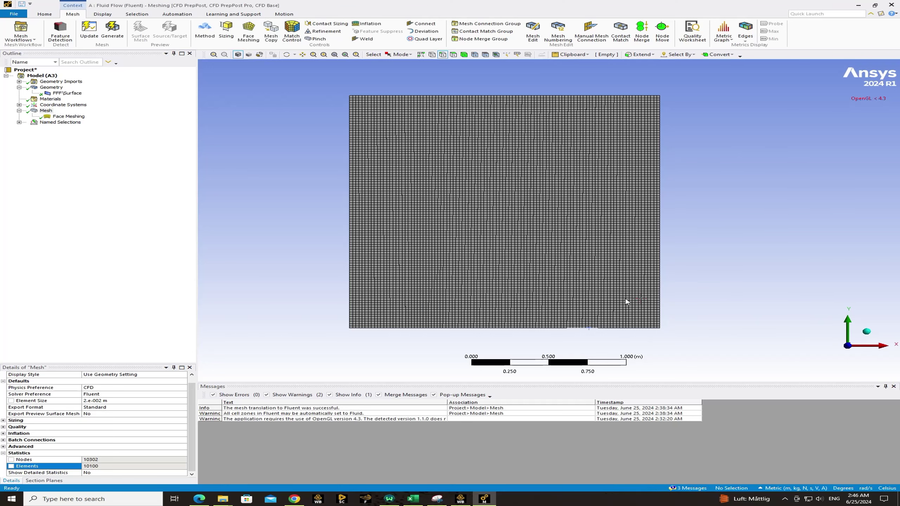
- Expand the named selections and review the edges assigned to outlet, wall, hot inlet and cold inlet
left_click(18, 122)
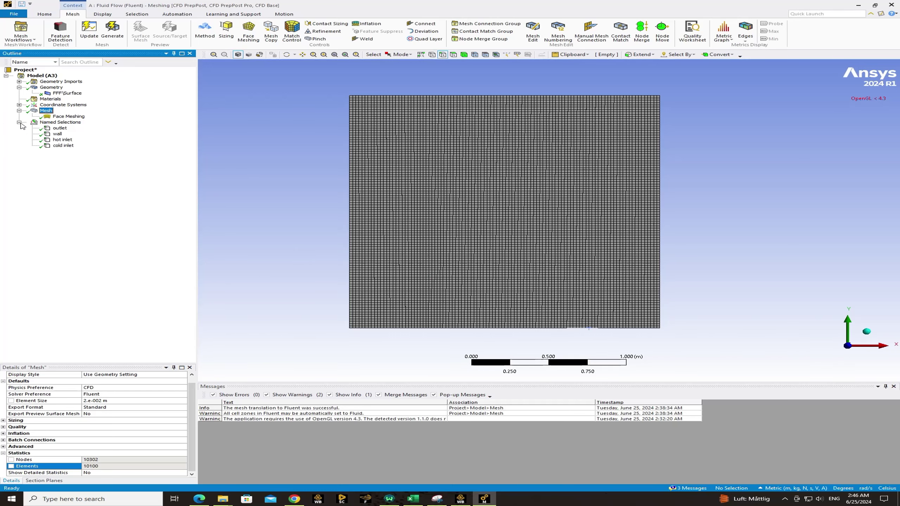
left_click(57, 129)
left_click(57, 134)
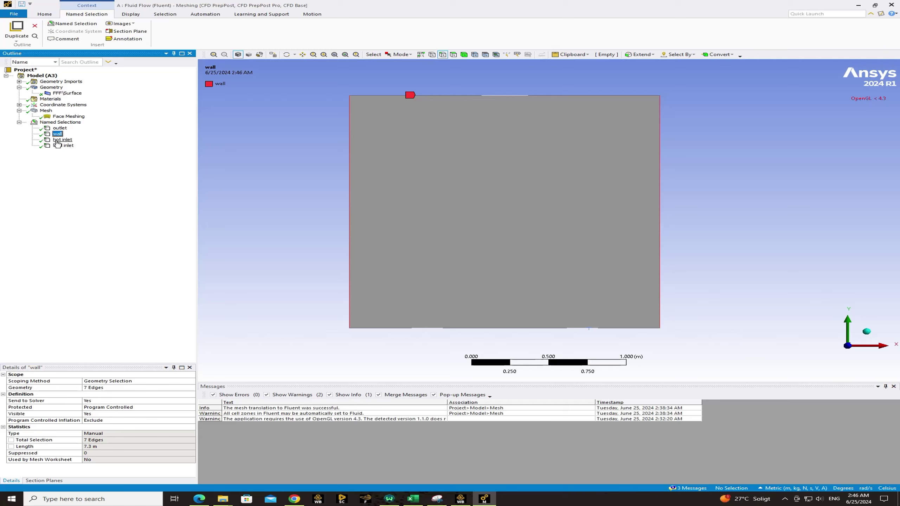
left_click(57, 140)
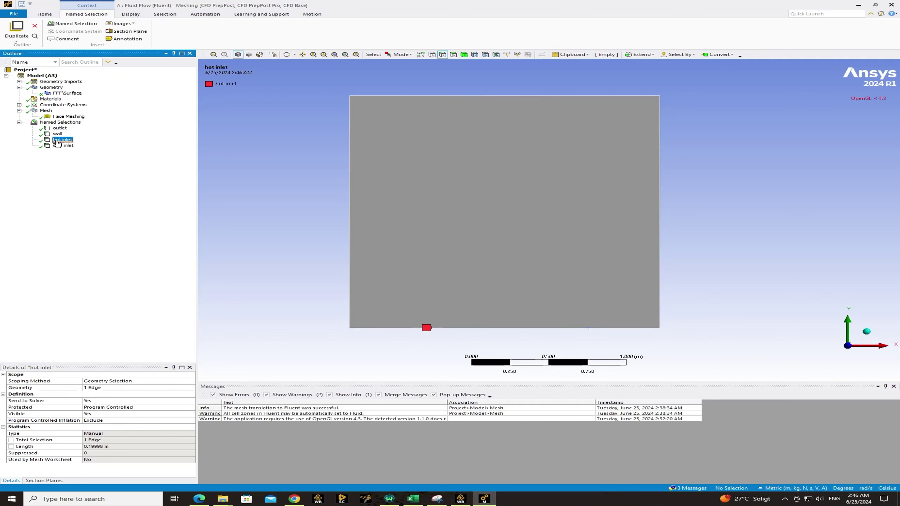
left_click(58, 146)
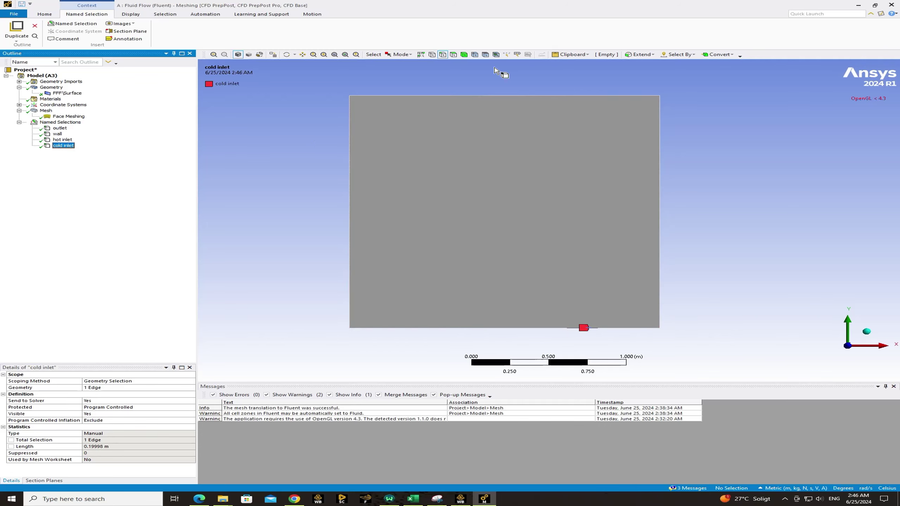
- Create a named selection "fluid" from the whole tank face and check its highlighted region
left_click(453, 54)
left_click(441, 124)
right_click(441, 124)
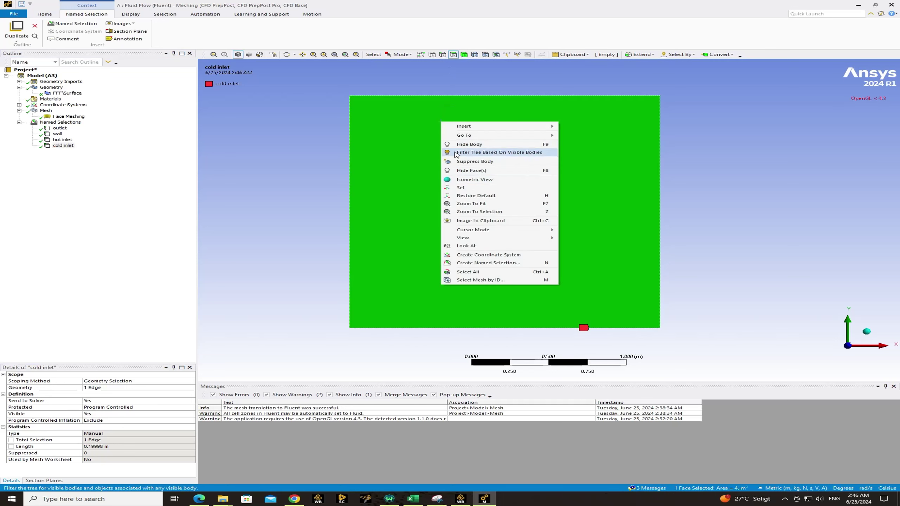
left_click(473, 266)
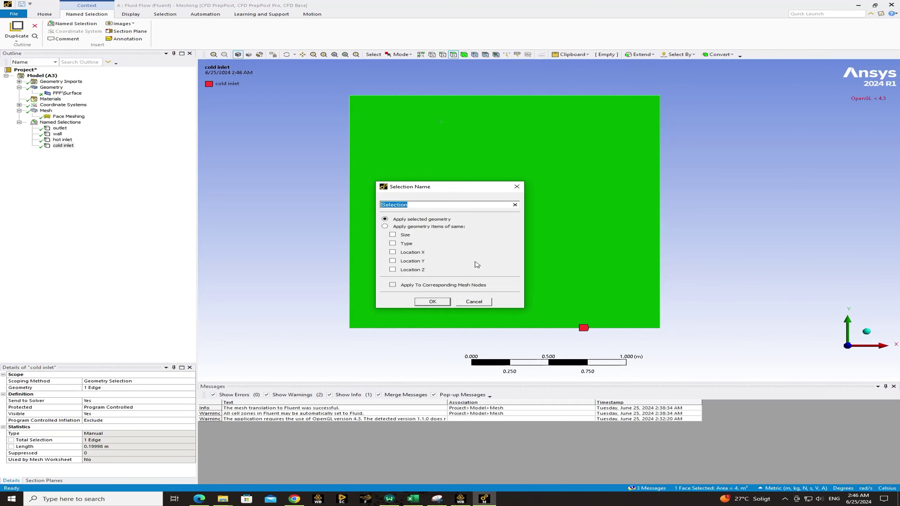
type("fluid")
key("Return")
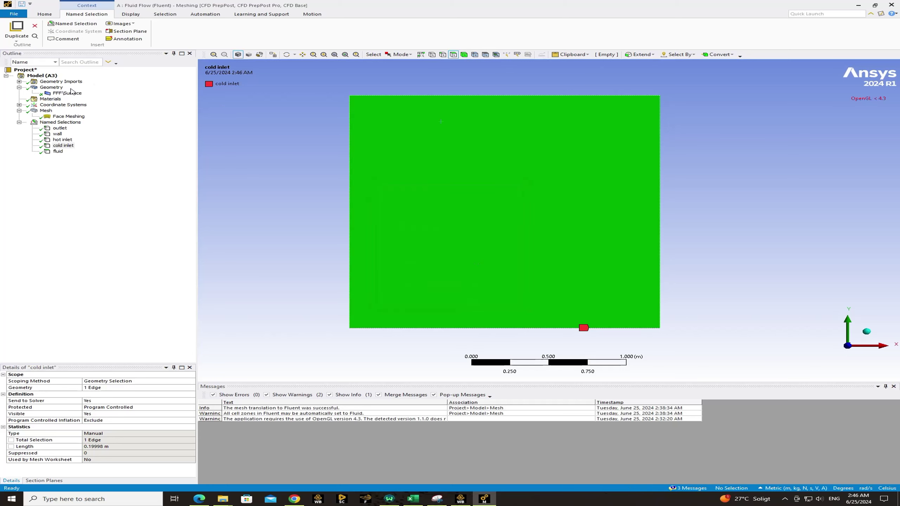
left_click(57, 152)
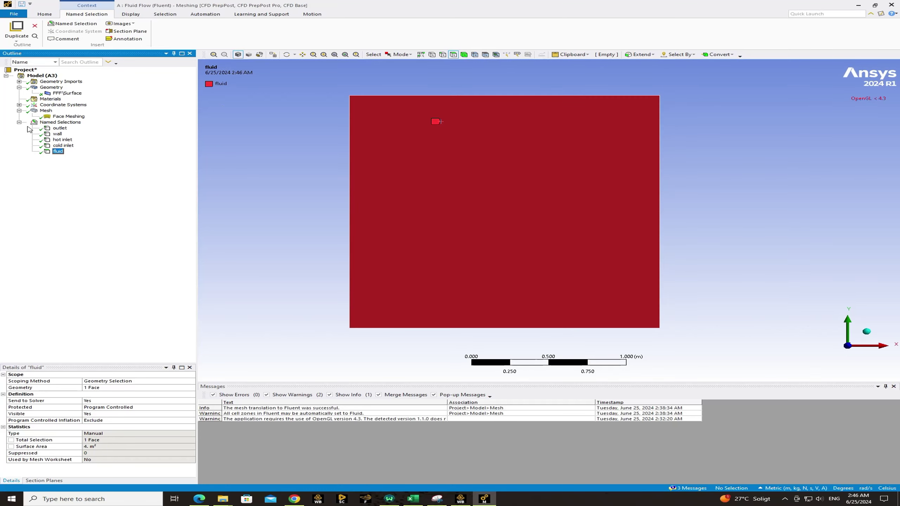
- Update the mesh so that it carries the new named selections to Fluent
left_click(46, 112)
right_click(47, 113)
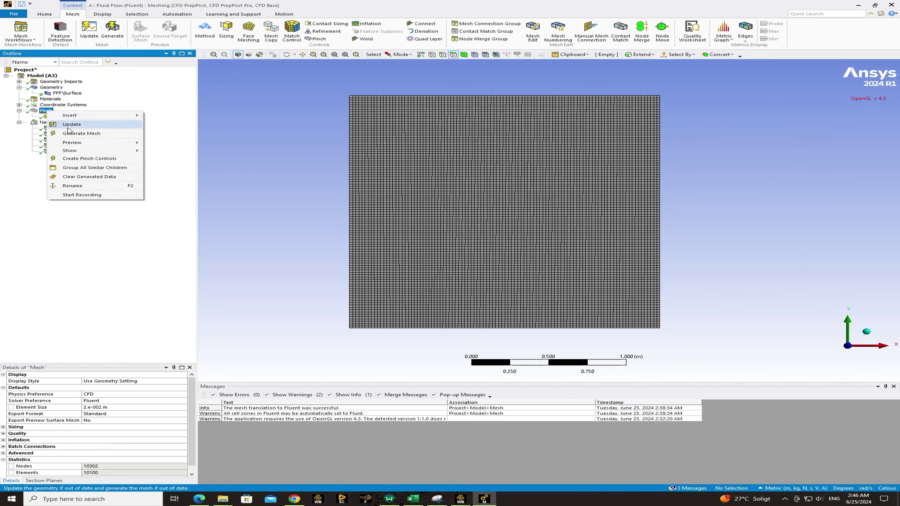
left_click(77, 128)
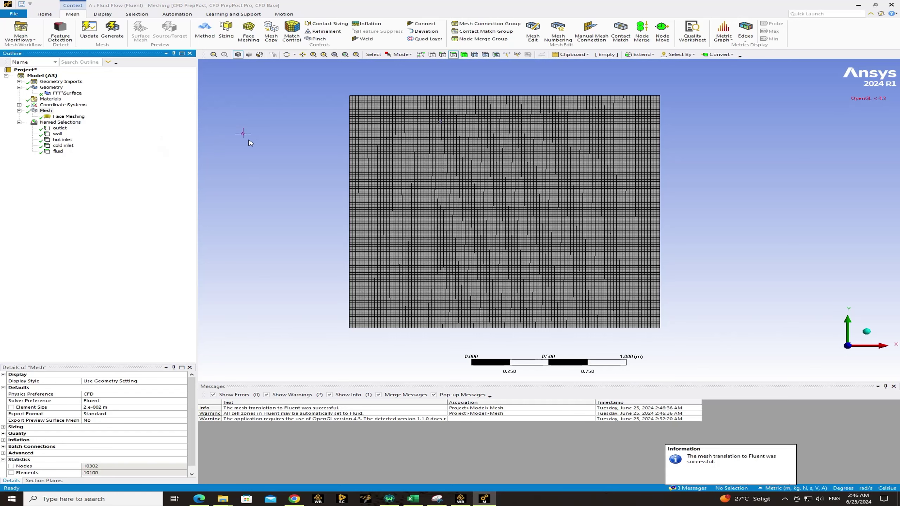